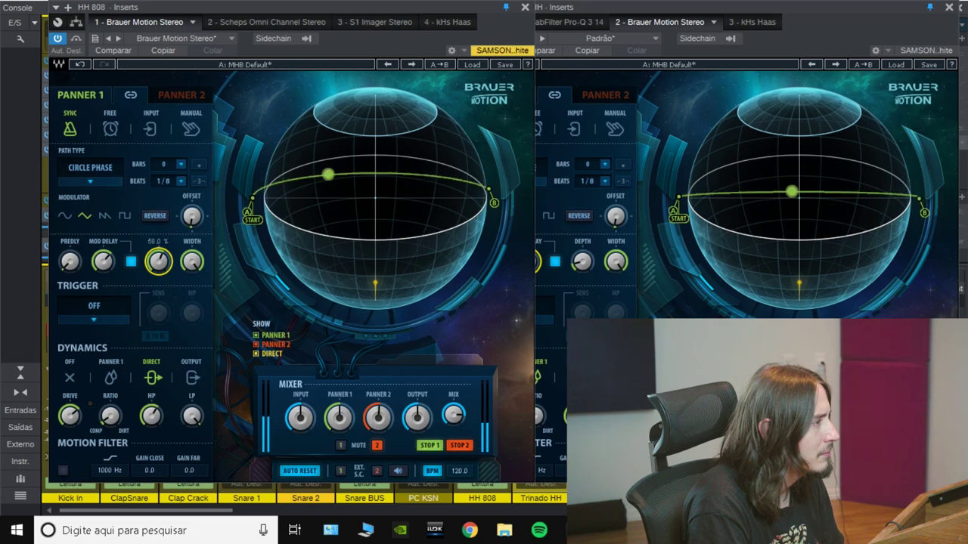
Reduce Panner 1's depth in the HH 808 Brauer Motion to a low amount while auditioning the hi-hats.
{"action": "left_click_drag", "start_coordinate": [161, 252], "coordinate": [161, 252]}
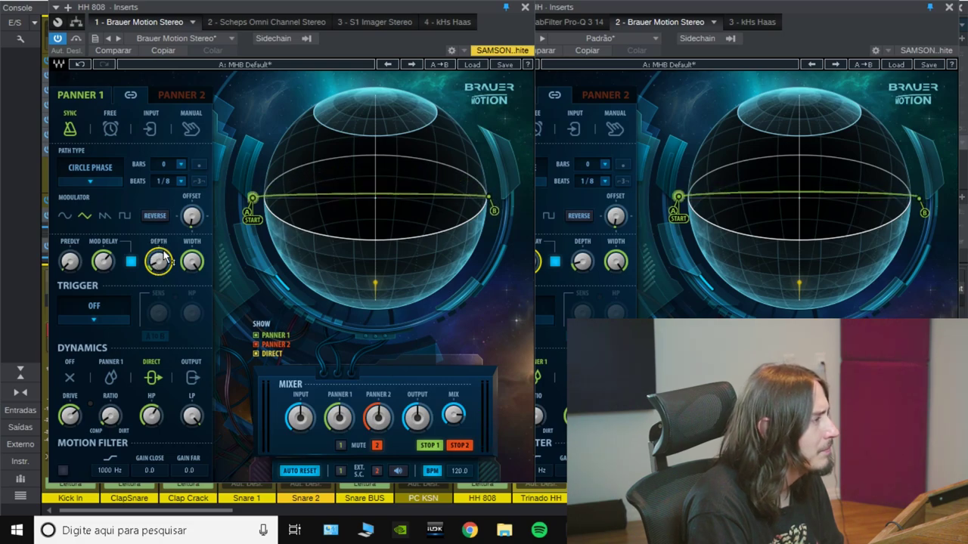
{"action": "key", "text": "space"}
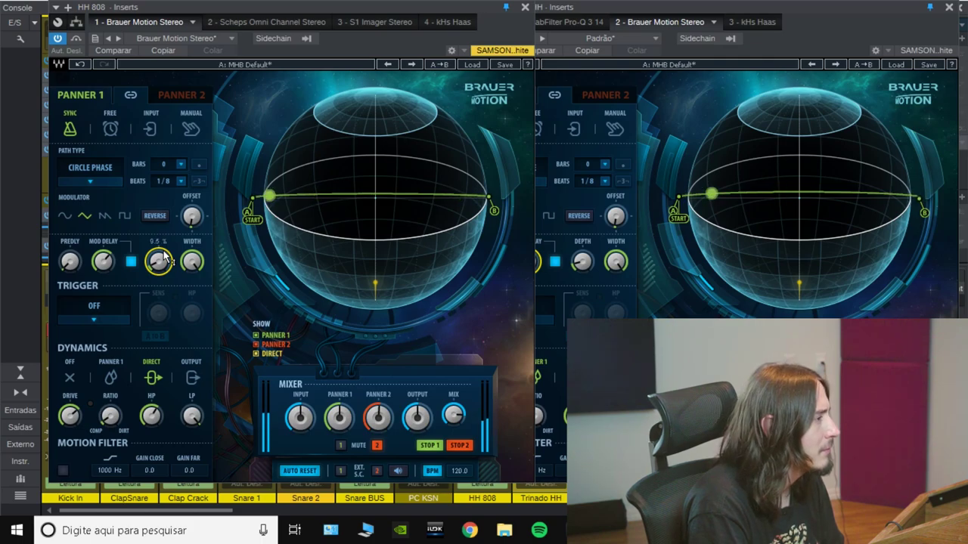
{"action": "key", "text": "space"}
{"action": "left_click_drag", "start_coordinate": [164, 257], "coordinate": [165, 239]}
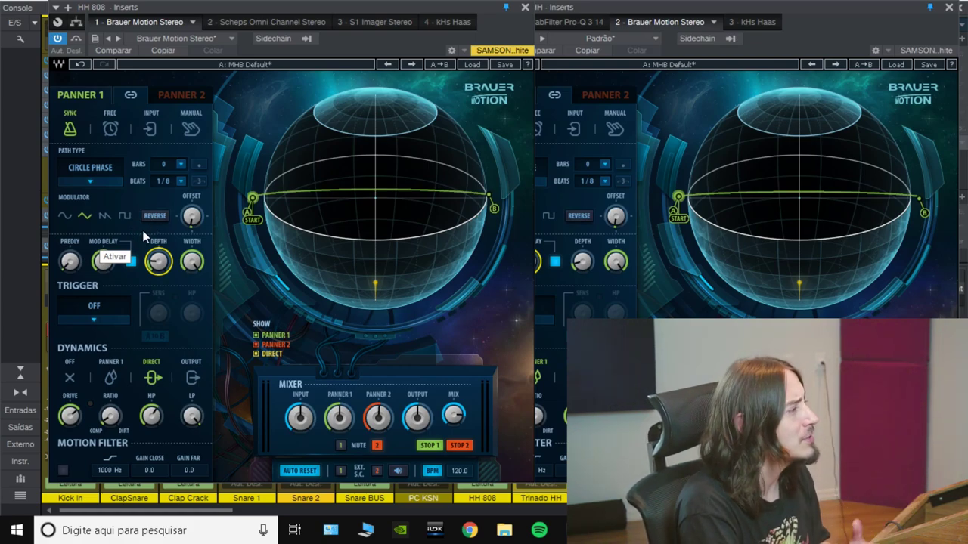
Adjust Panner 1's modulation delay and pre-delay for HH 808, and close both Brauer Motion windows.
{"action": "left_click", "coordinate": [103, 261]}
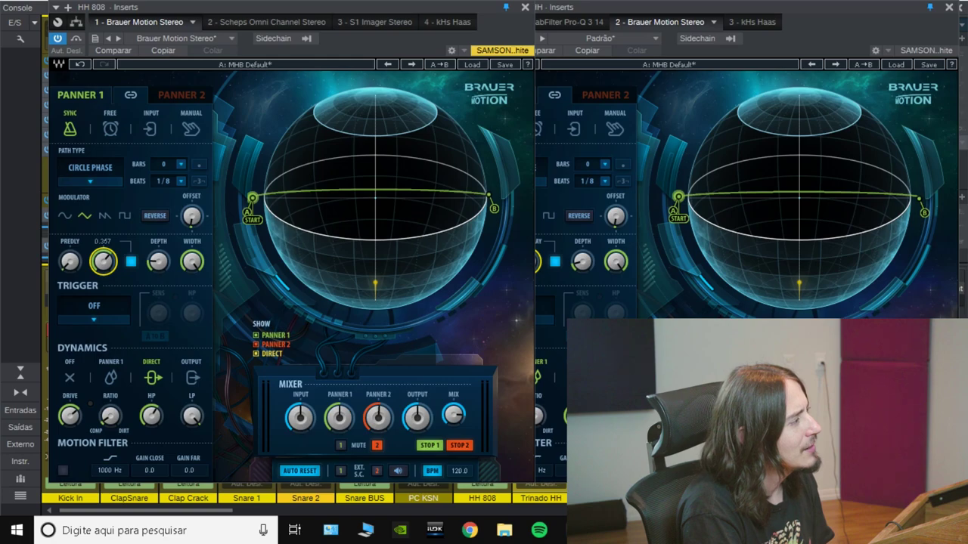
{"action": "left_click_drag", "start_coordinate": [103, 261], "coordinate": [104, 246]}
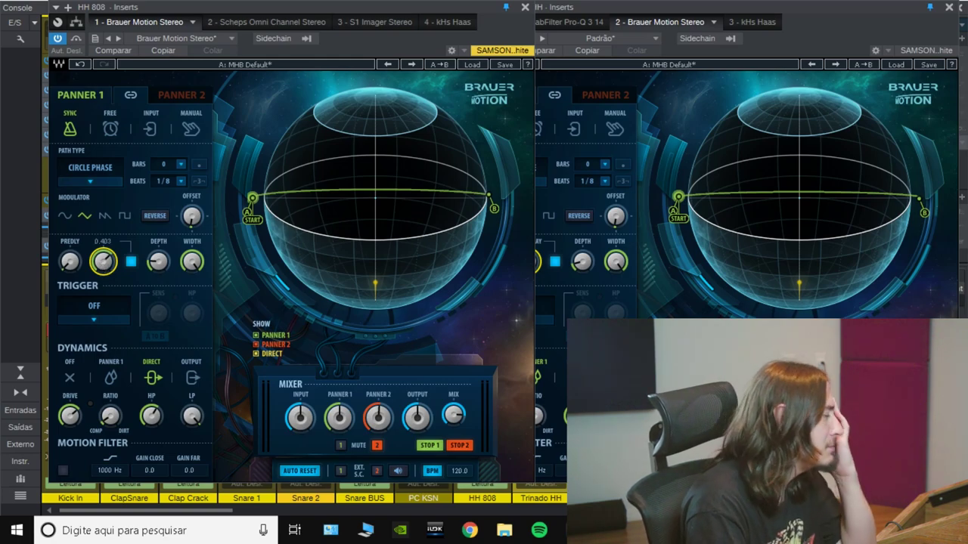
{"action": "left_click", "coordinate": [70, 261]}
{"action": "left_click_drag", "start_coordinate": [69, 262], "coordinate": [108, 264]}
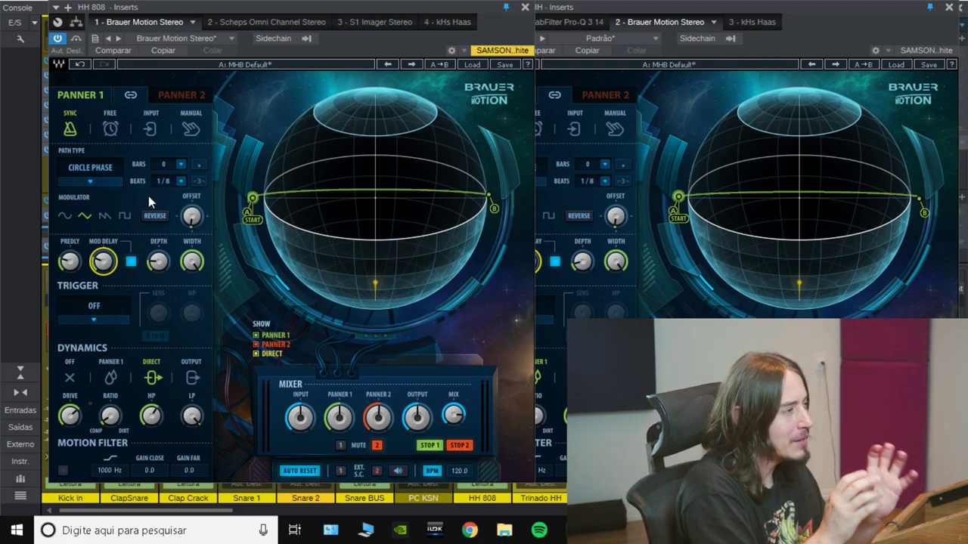
{"action": "left_click", "coordinate": [525, 7]}
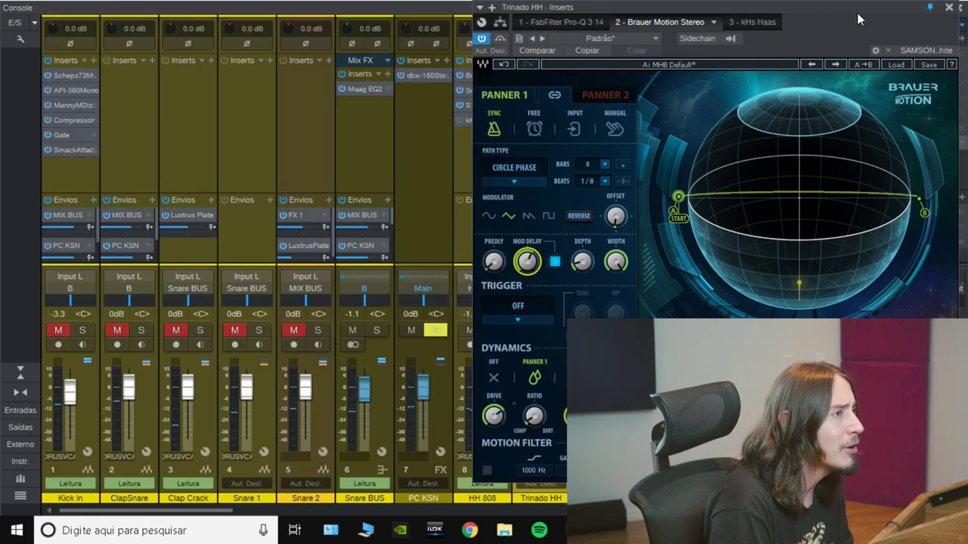
{"action": "left_click", "coordinate": [639, 53]}
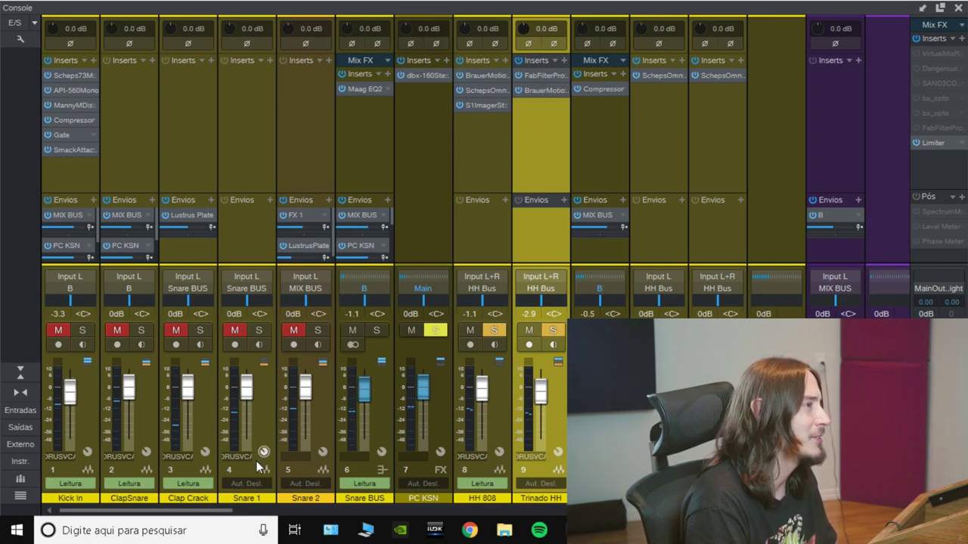
View Waves Tune Real-Time on the channel 32 Vox Refrão dobra and close it.
{"action": "left_click_drag", "start_coordinate": [204, 512], "coordinate": [496, 504]}
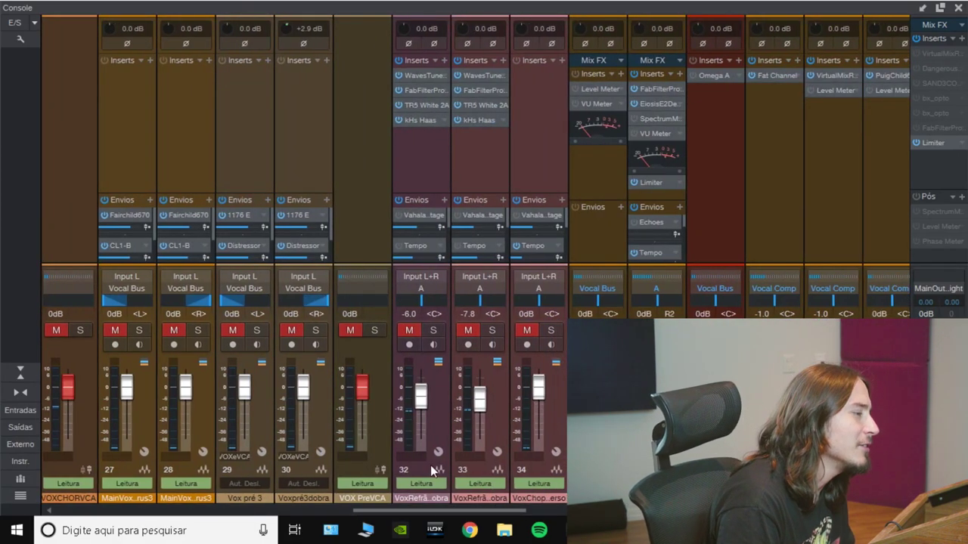
{"action": "left_click", "coordinate": [415, 68]}
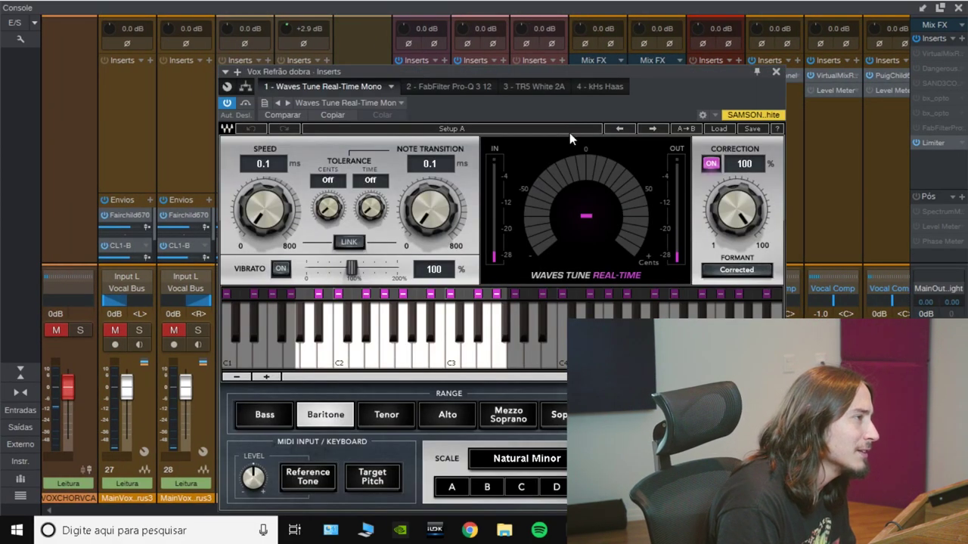
{"action": "left_click_drag", "start_coordinate": [565, 109], "coordinate": [552, 65]}
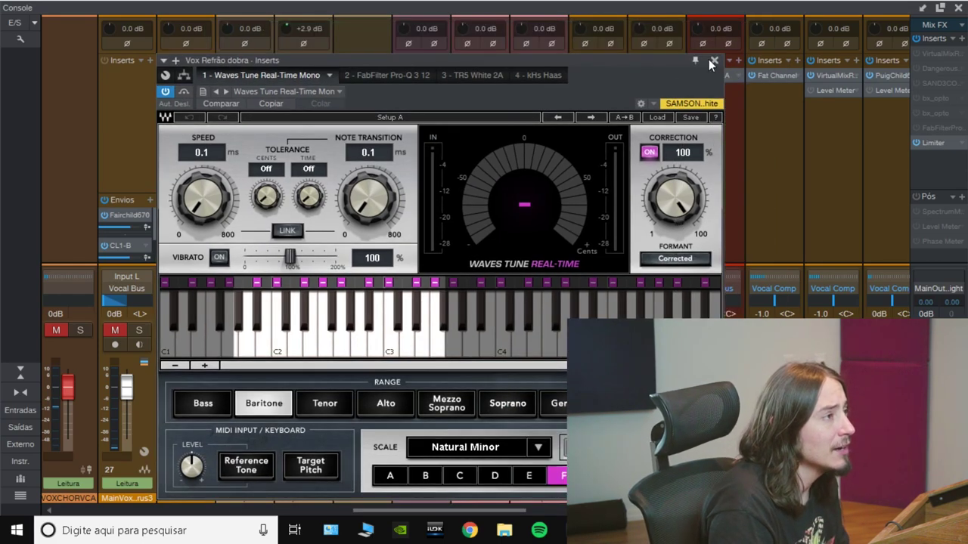
{"action": "left_click", "coordinate": [713, 60]}
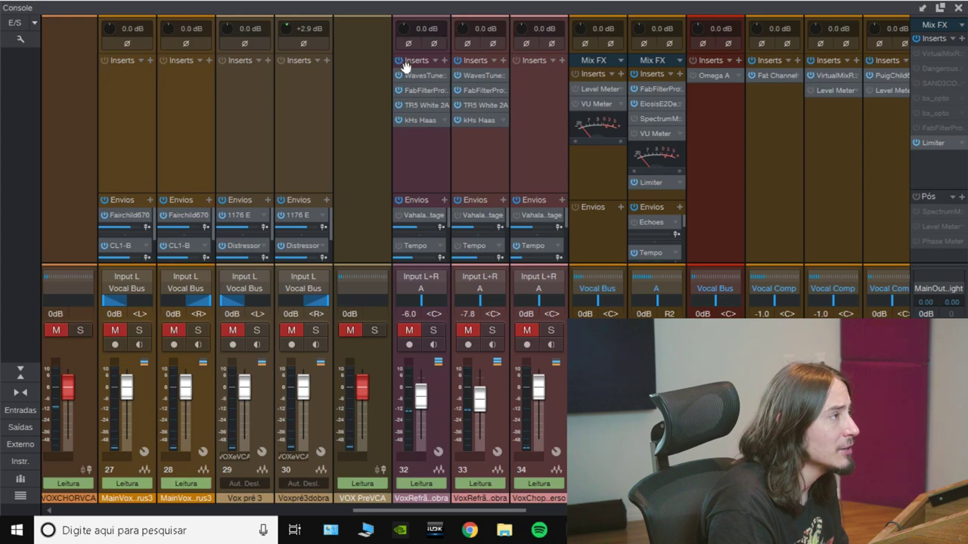
Solo both Vox Refrão dobra tracks with their inserts bypassed and play them from Refrão 1.
{"action": "left_click", "coordinate": [458, 59]}
{"action": "left_click", "coordinate": [492, 335]}
{"action": "key", "text": "F3"}
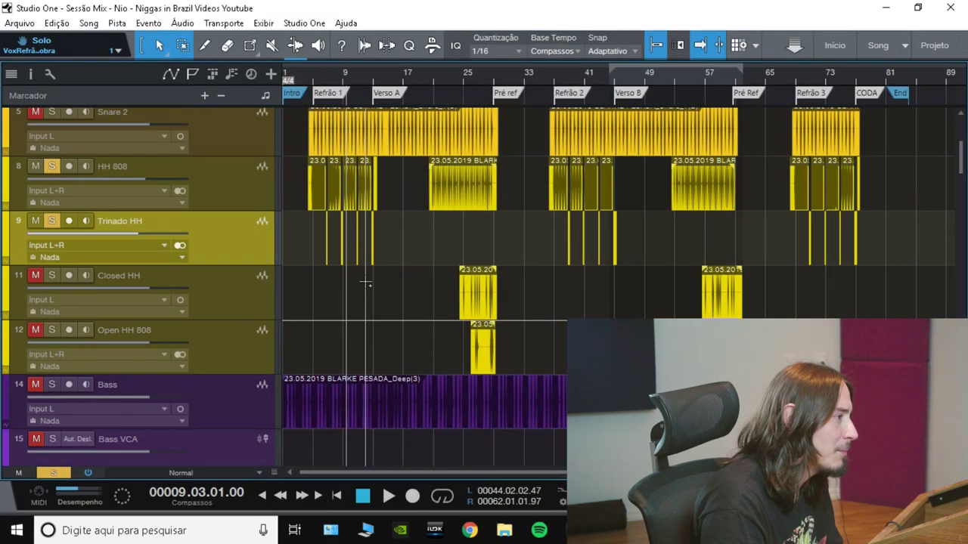
{"action": "scroll", "coordinate": [356, 278], "scroll_direction": "down", "scroll_amount": 15}
{"action": "scroll", "coordinate": [348, 268], "scroll_direction": "up", "scroll_amount": 3}
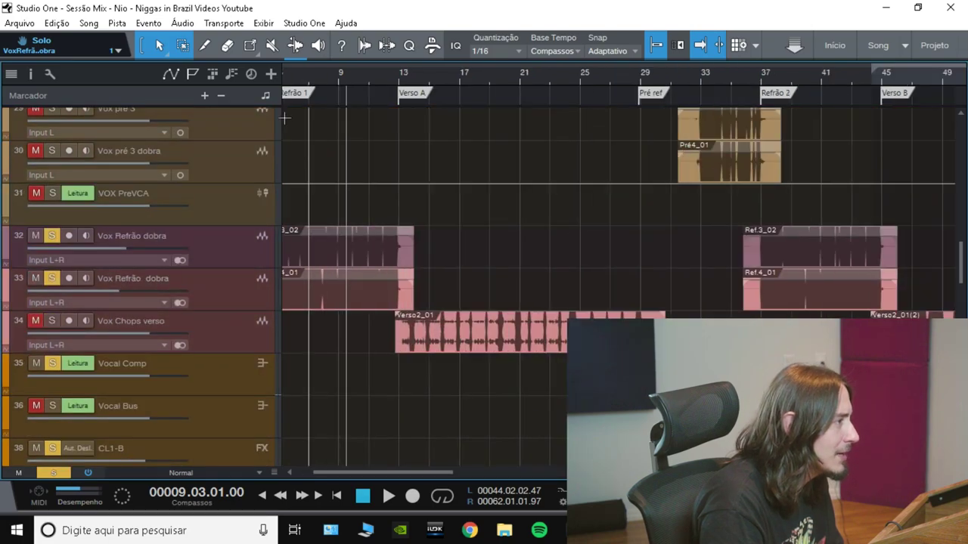
{"action": "scroll", "coordinate": [284, 117], "scroll_direction": "down", "scroll_amount": 5}
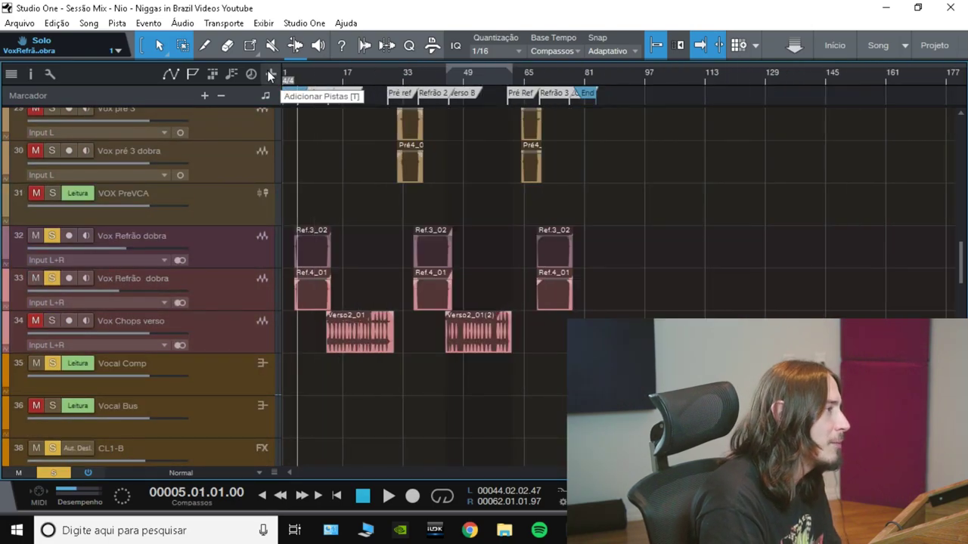
{"action": "key", "text": "e"}
{"action": "key", "text": "space"}
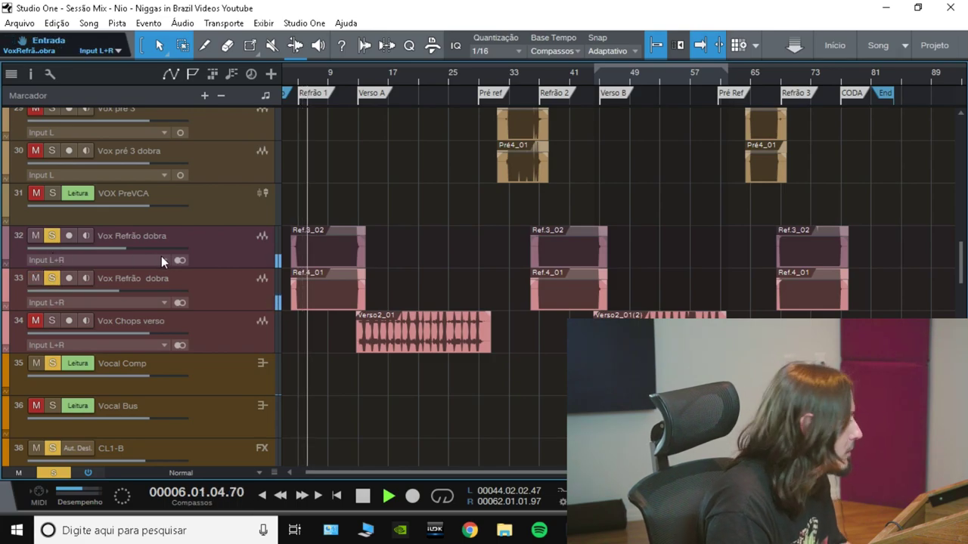
Select channels 32 and 33 in the console and raise their faders together to 0 dB and -1.8 dB.
{"action": "key", "text": "F3"}
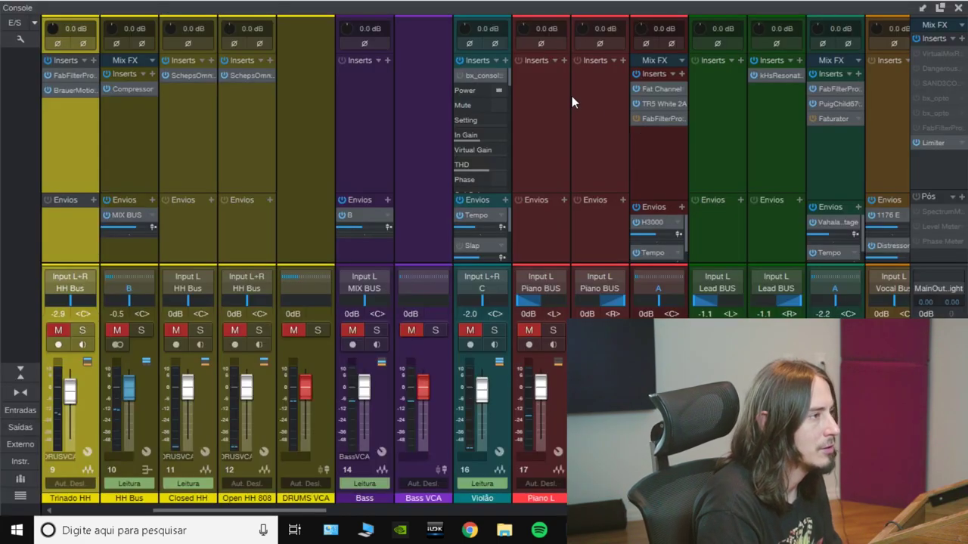
{"action": "left_click_drag", "start_coordinate": [323, 514], "coordinate": [527, 514]}
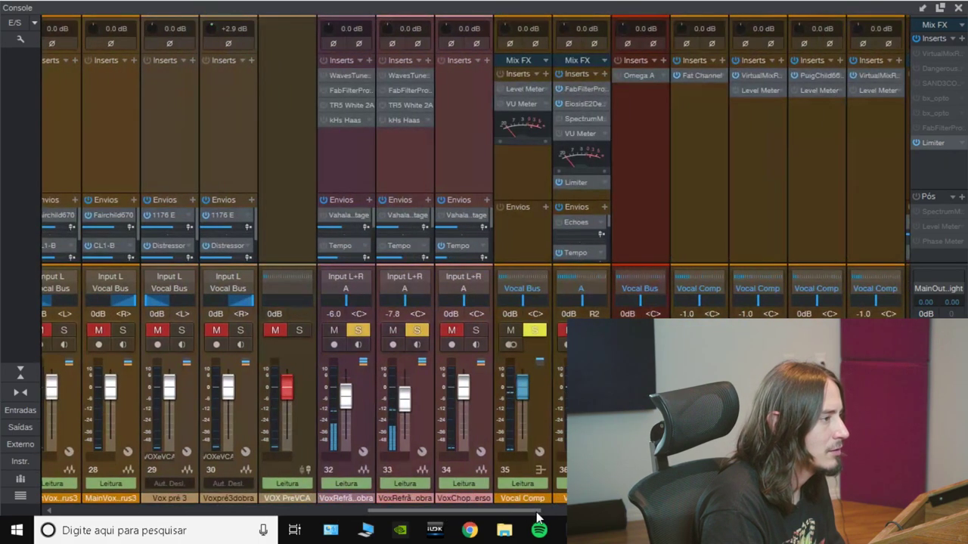
{"action": "left_click", "coordinate": [419, 417]}
{"action": "left_click", "coordinate": [363, 424], "text": "shift"}
{"action": "left_click_drag", "start_coordinate": [348, 399], "coordinate": [347, 390]}
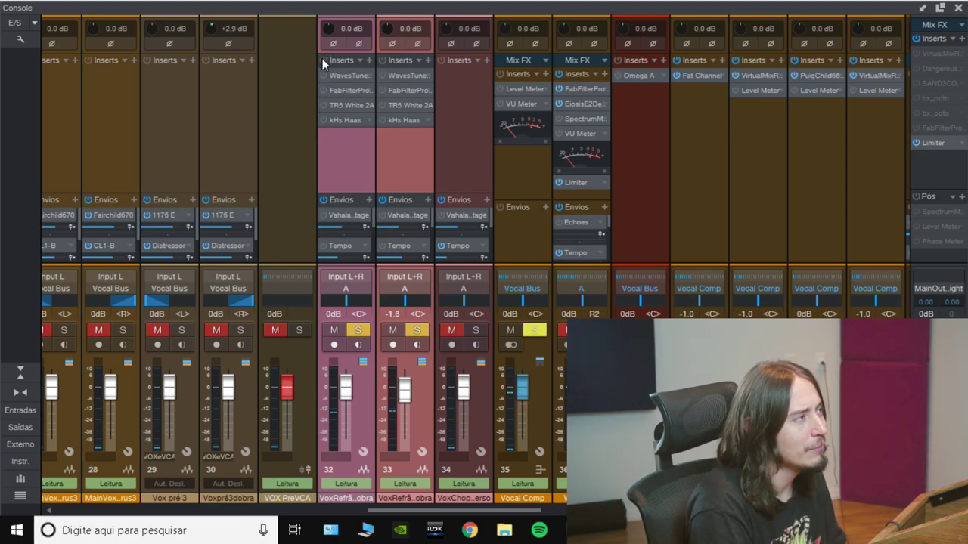
Reactivate all inserts on both Vox Refrão dobra channels and take a brief look at Waves Tune Real-Time.
{"action": "double_click", "coordinate": [362, 78]}
{"action": "left_click_drag", "start_coordinate": [497, 97], "coordinate": [474, 90]}
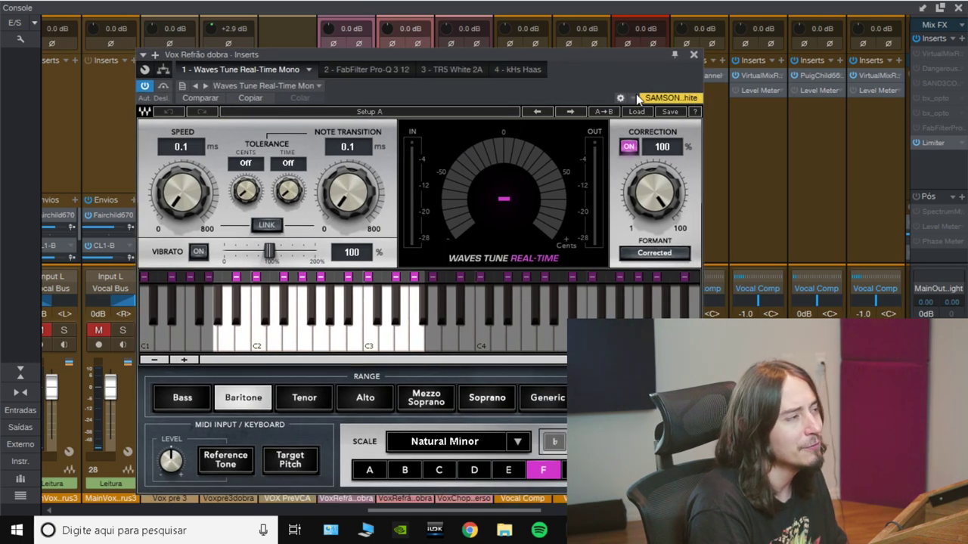
{"action": "left_click", "coordinate": [673, 57]}
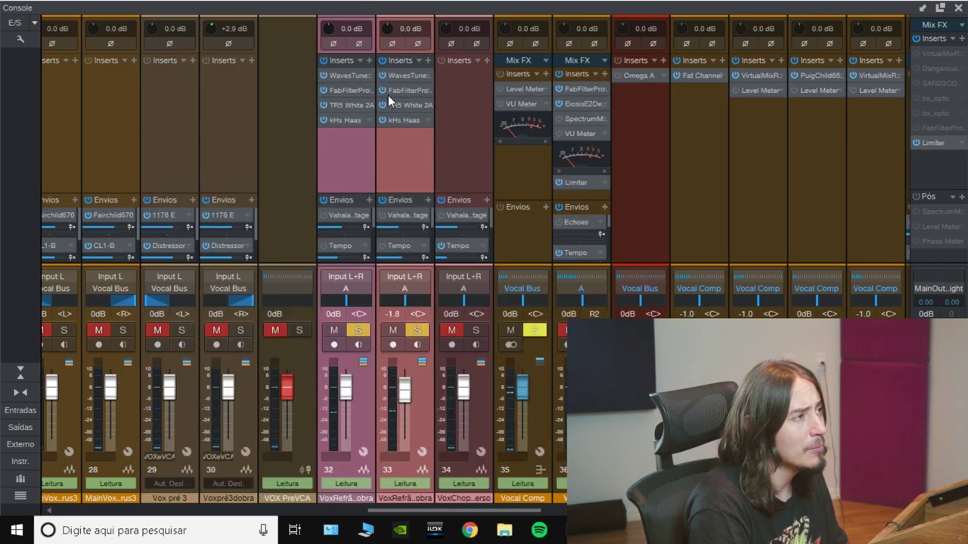
{"action": "left_click", "coordinate": [351, 119]}
{"action": "left_click", "coordinate": [418, 58]}
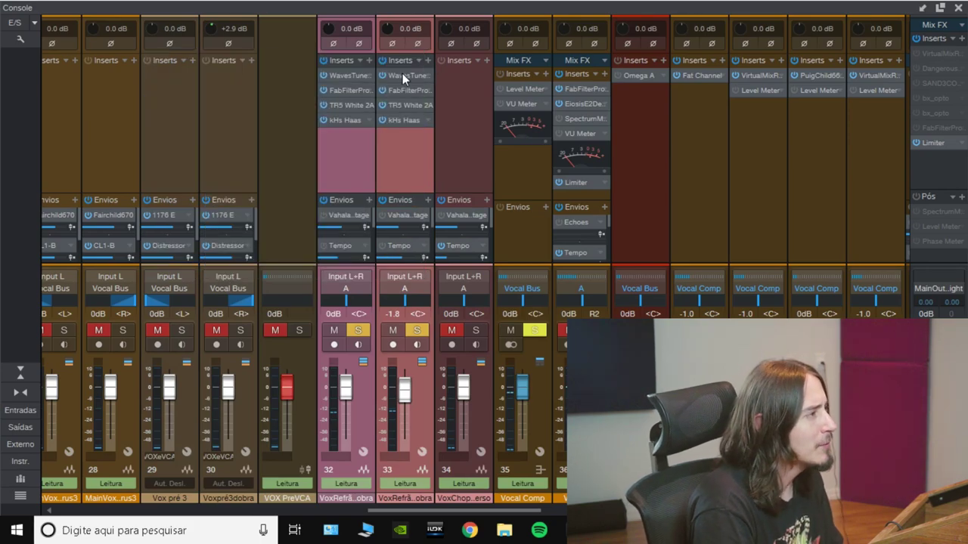
Examine the pitch correction on channel 32 in Waves Tune Real-Time, including its speed, note transition and tolerance controls.
{"action": "left_click", "coordinate": [338, 77]}
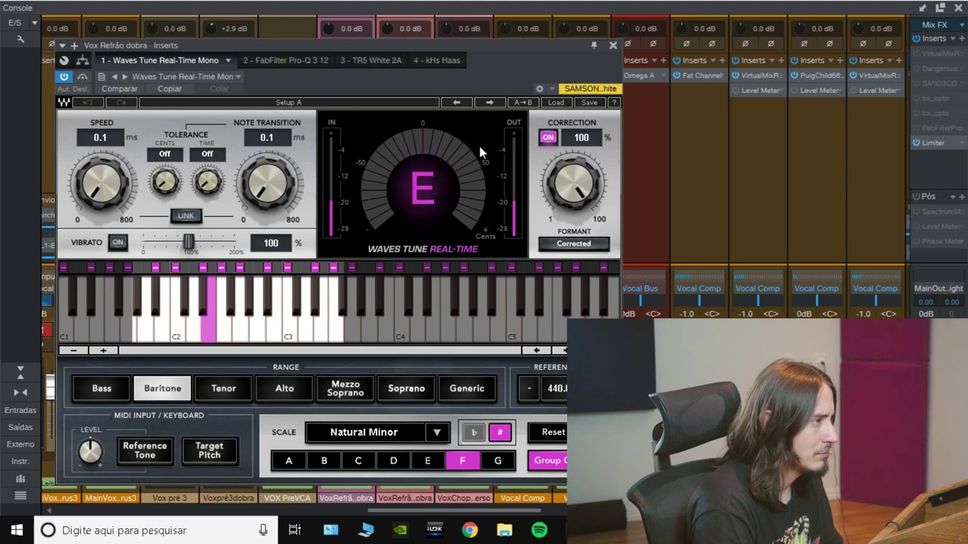
{"action": "left_click", "coordinate": [613, 45]}
{"action": "left_click", "coordinate": [361, 75]}
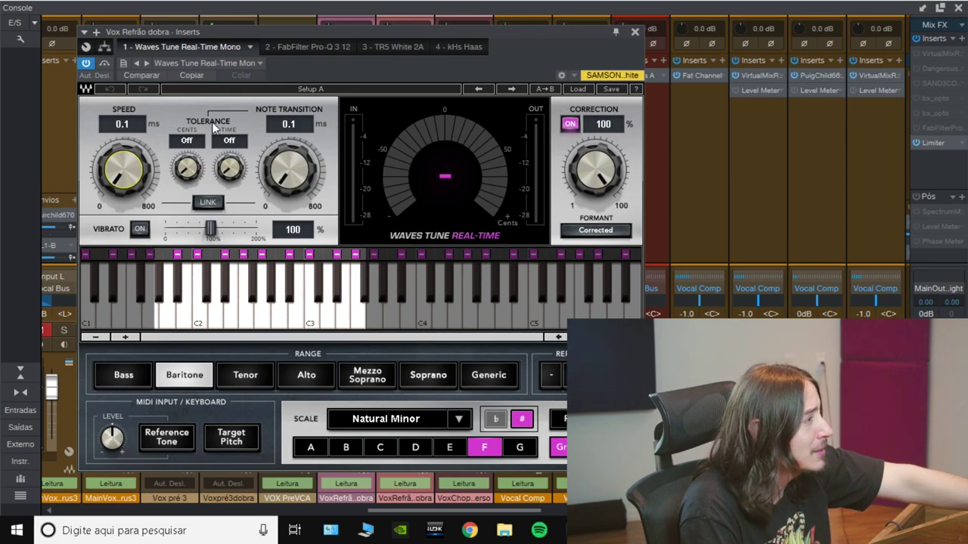
{"action": "left_click", "coordinate": [280, 168]}
{"action": "left_click", "coordinate": [188, 168]}
{"action": "left_click", "coordinate": [235, 168]}
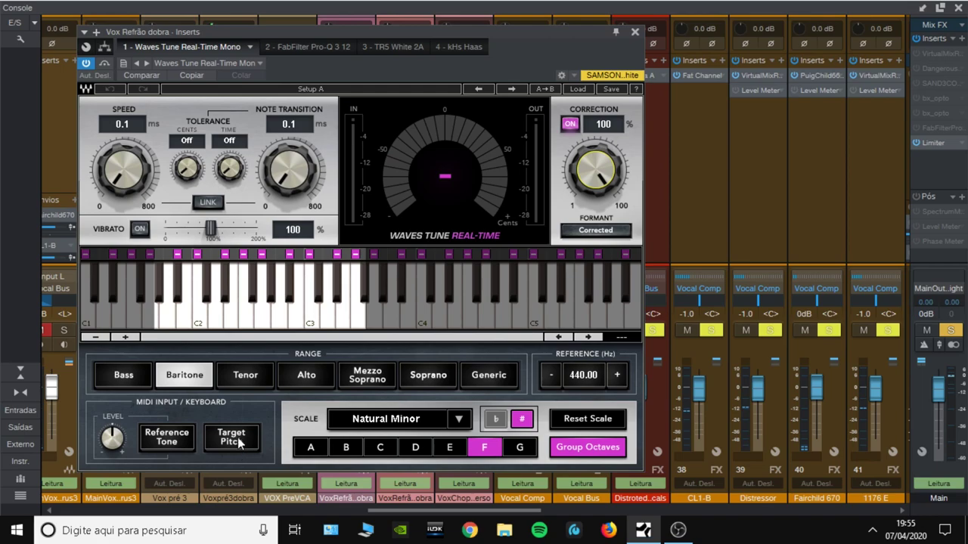
Look through the available scales in Waves Tune Real-Time without changing the selection, and close the plug-in.
{"action": "left_click", "coordinate": [450, 426]}
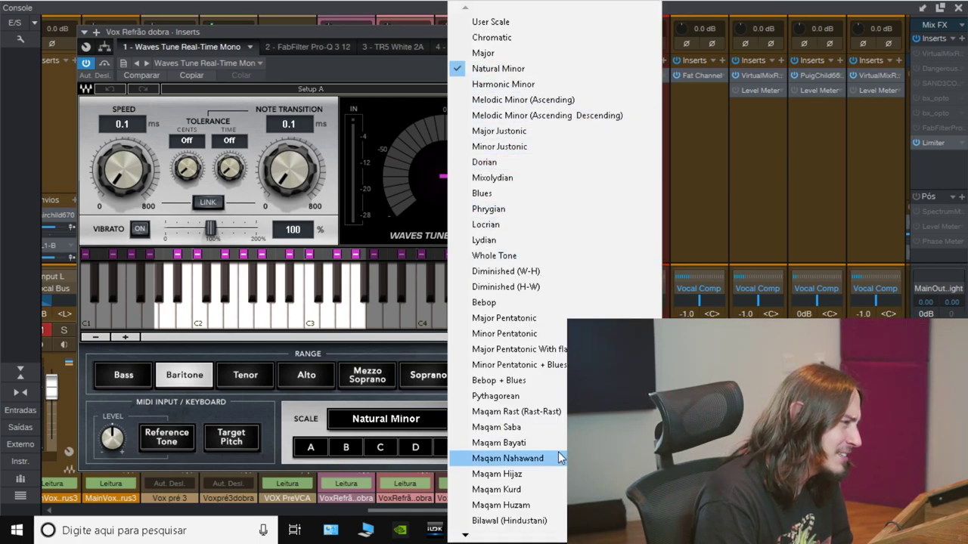
{"action": "left_click", "coordinate": [396, 70]}
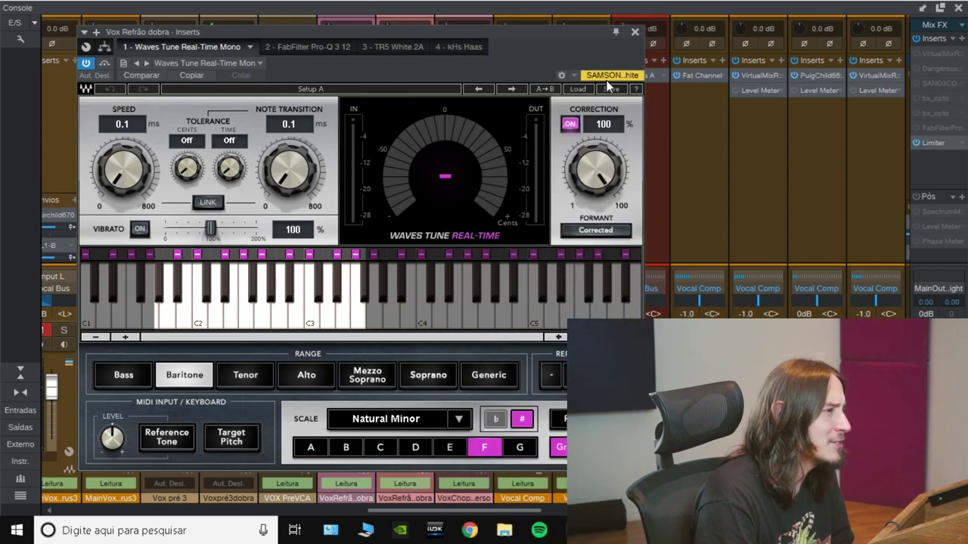
{"action": "left_click", "coordinate": [635, 32]}
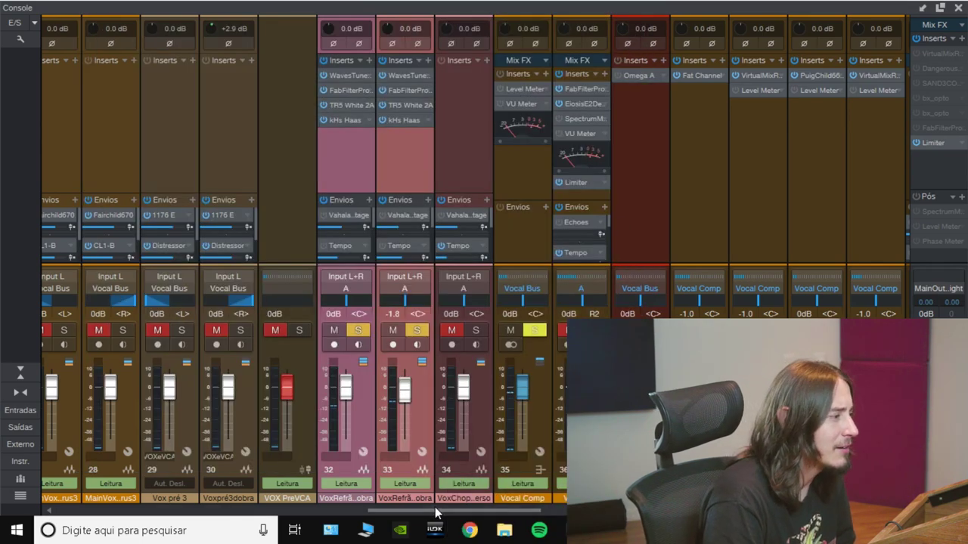
Compare both Vox Refrão dobra channels during playback with Waves Tune bypassed and with it active.
{"action": "mouse_move", "coordinate": [431, 508]}
{"action": "left_mouse_down"}
{"action": "mouse_move", "coordinate": [94, 493]}
{"action": "mouse_move", "coordinate": [414, 509]}
{"action": "left_mouse_up"}
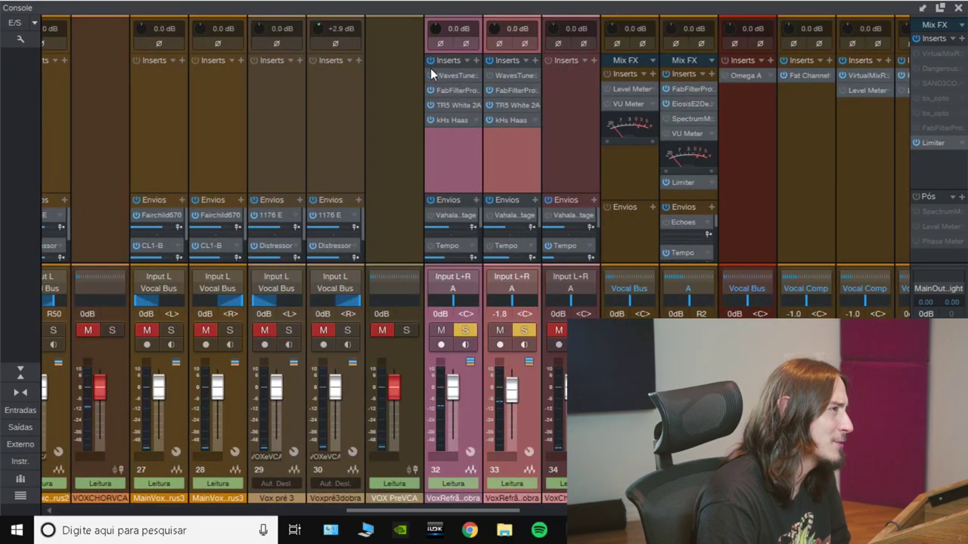
{"action": "left_click", "coordinate": [484, 151]}
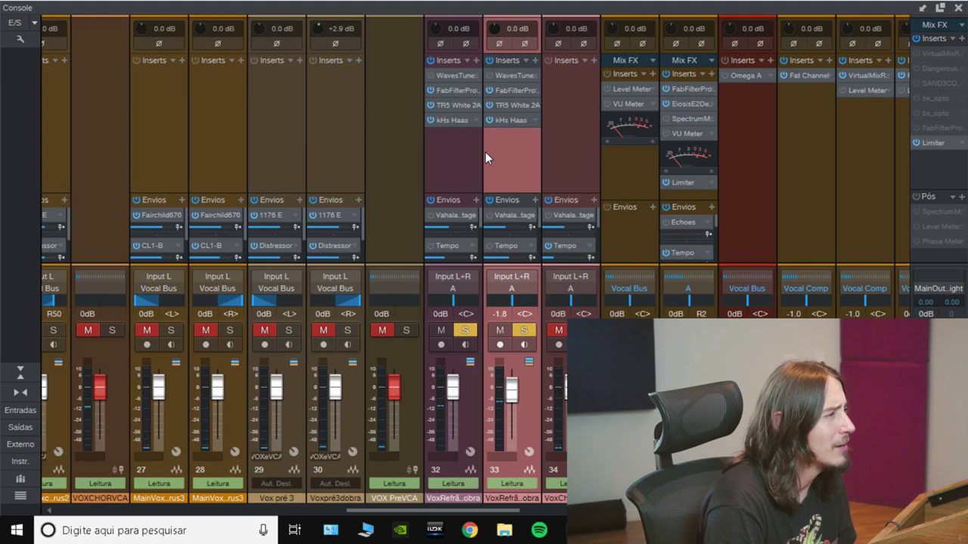
{"action": "left_click", "coordinate": [452, 148], "text": "shift"}
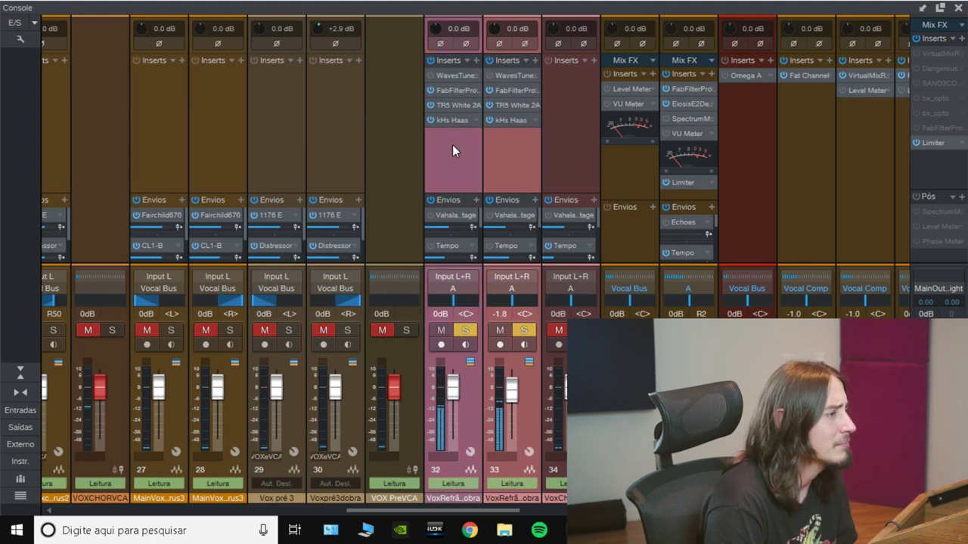
{"action": "left_click", "coordinate": [431, 73]}
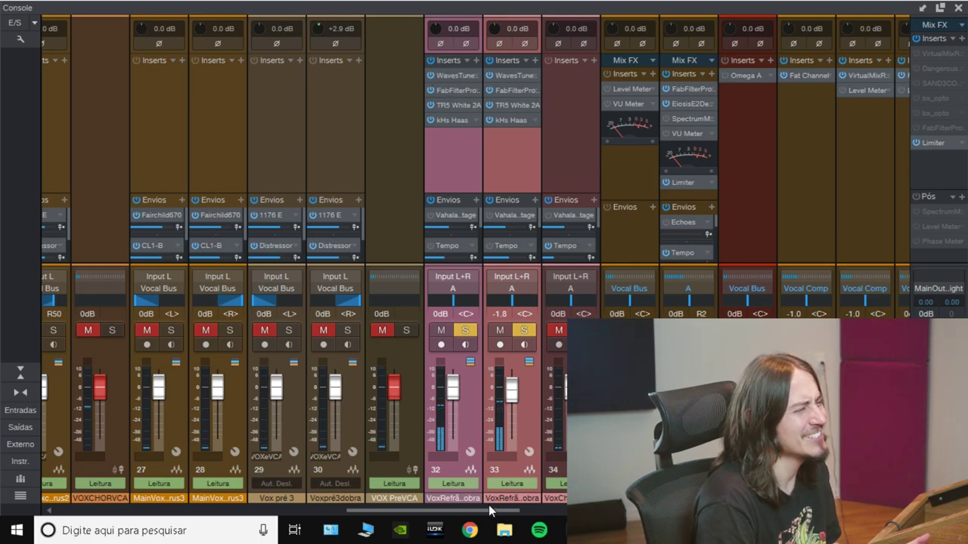
Clear the Vox Refrão dobra solos and the console mutes, and return to the drum channels.
{"action": "left_click_drag", "start_coordinate": [486, 517], "coordinate": [470, 512]}
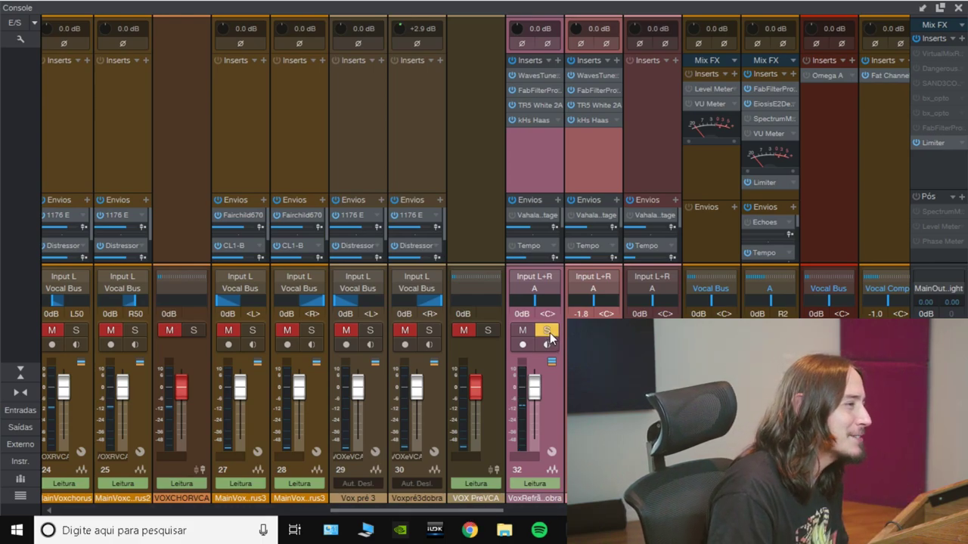
{"action": "left_click_drag", "start_coordinate": [481, 510], "coordinate": [473, 515]}
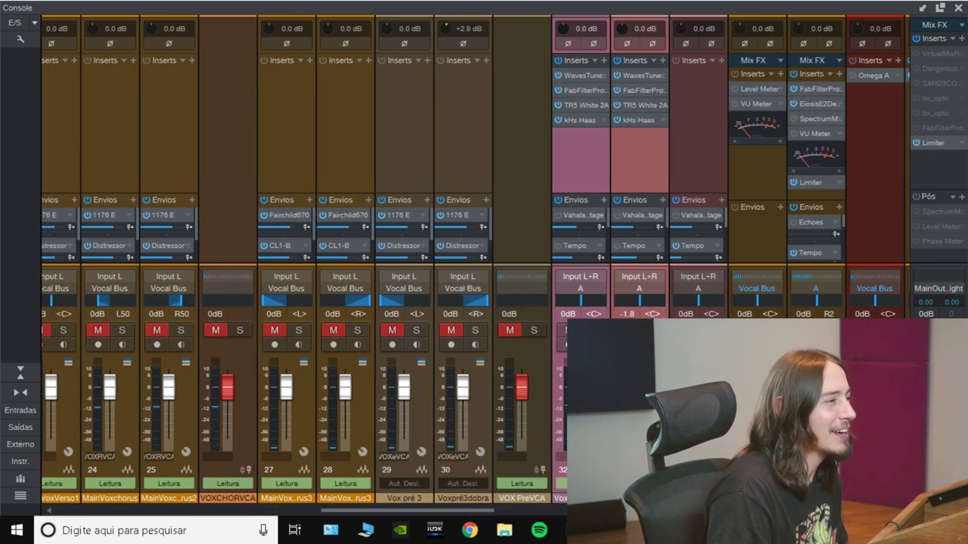
{"action": "key", "text": "shift+m"}
{"action": "left_click_drag", "start_coordinate": [451, 508], "coordinate": [106, 511]}
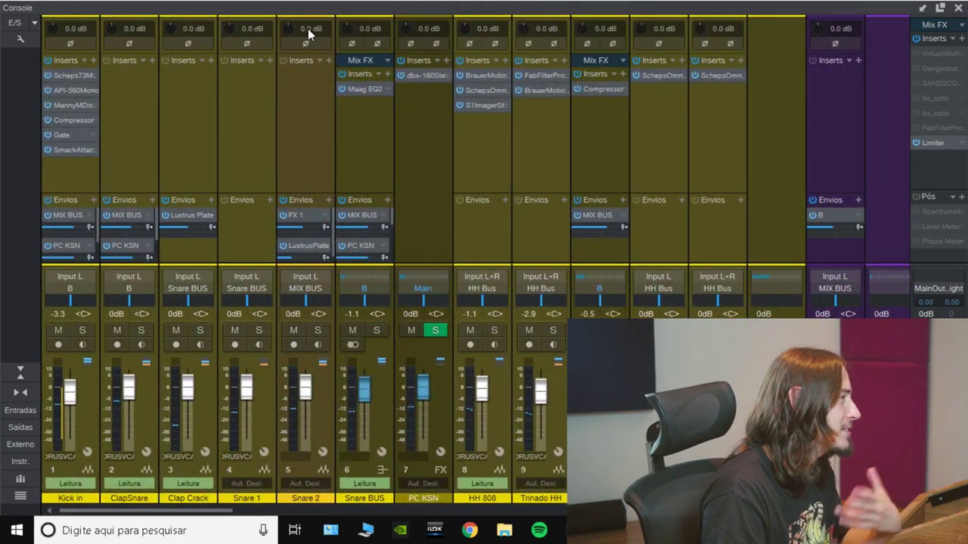
Enlarge the console's sends area and examine the drive, attack and release controls of MannyM Distortion on the Kick In channel.
{"action": "left_click_drag", "start_coordinate": [205, 191], "coordinate": [209, 166]}
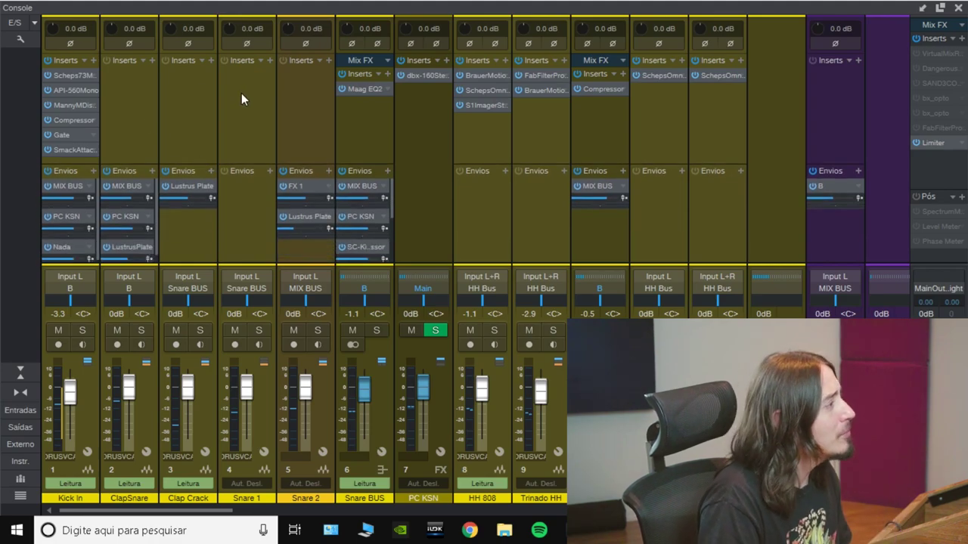
{"action": "left_click", "coordinate": [66, 104]}
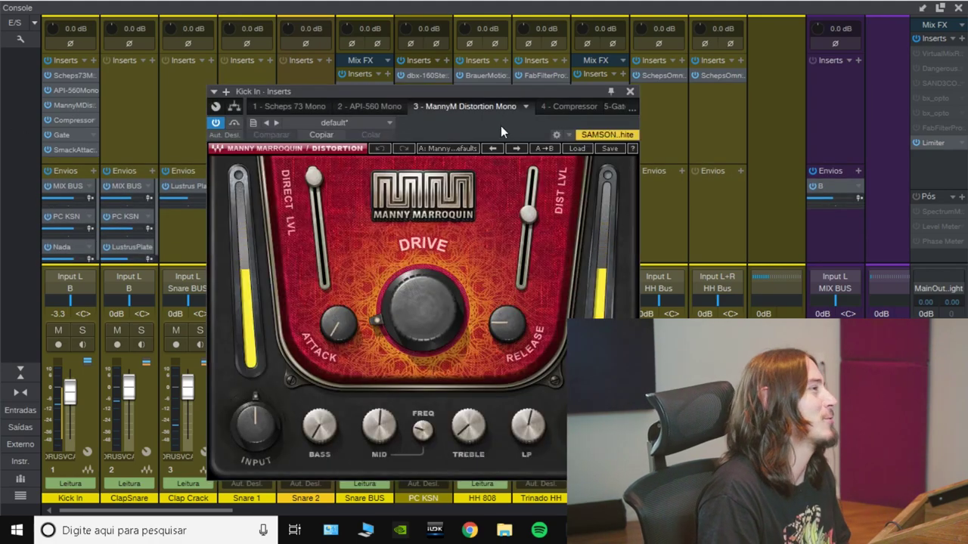
{"action": "left_click_drag", "start_coordinate": [500, 125], "coordinate": [521, 91]}
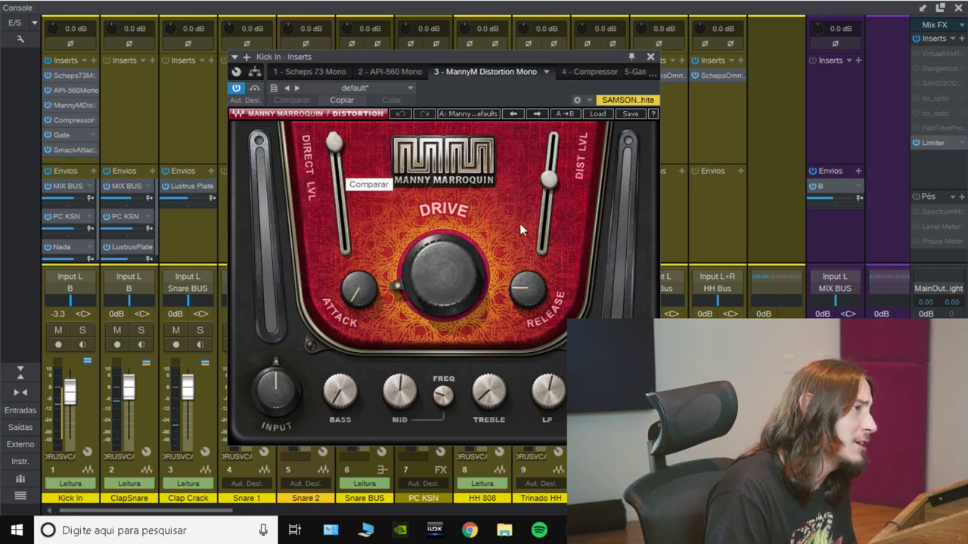
{"action": "mouse_move", "coordinate": [418, 297]}
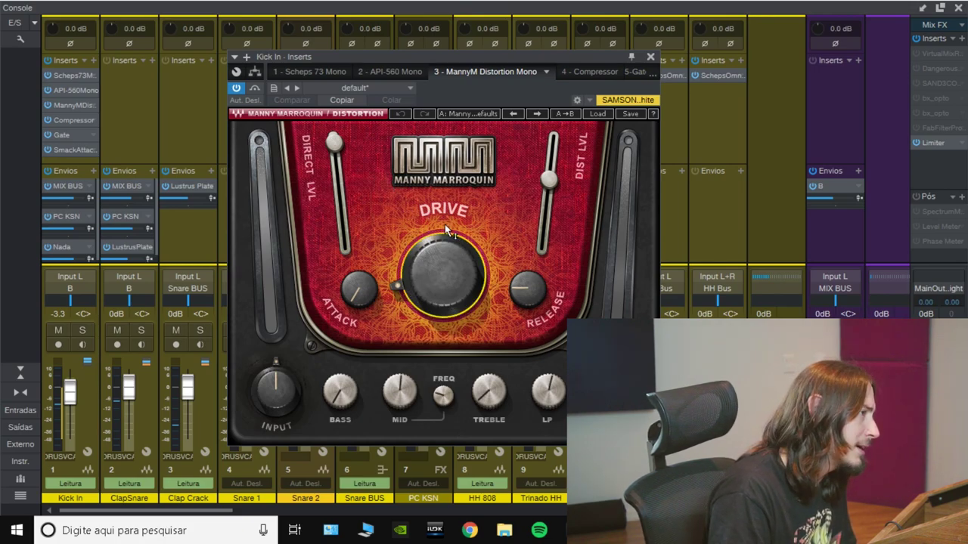
{"action": "mouse_move", "coordinate": [446, 231]}
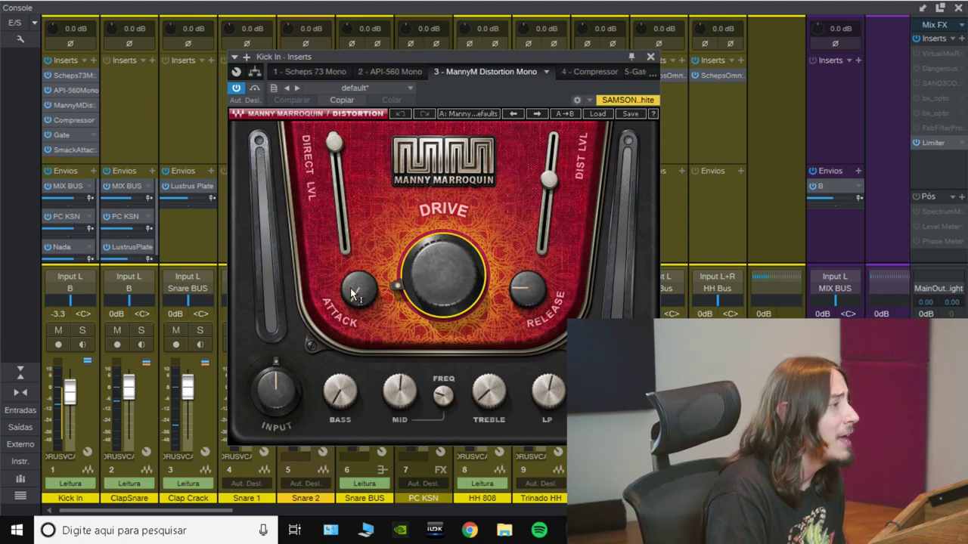
{"action": "mouse_move", "coordinate": [356, 295]}
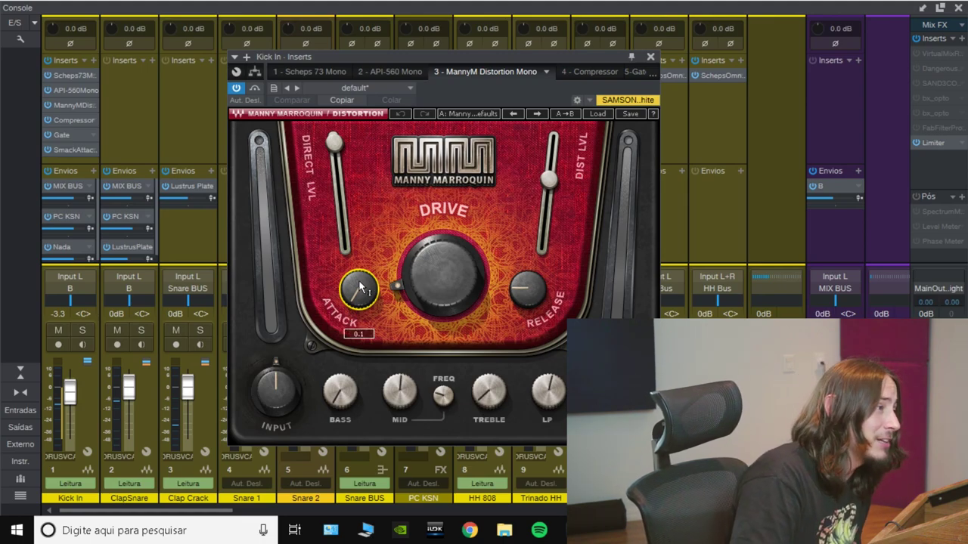
{"action": "mouse_move", "coordinate": [528, 288]}
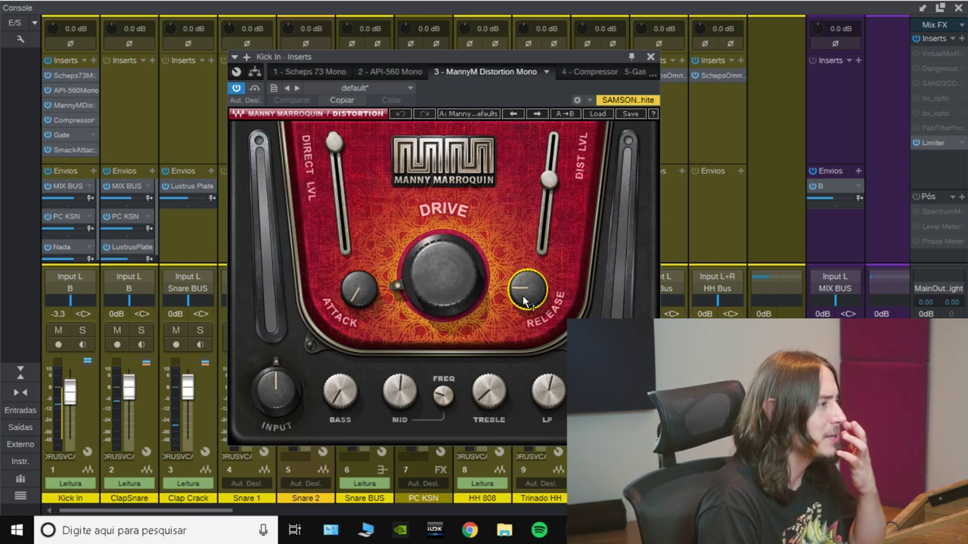
{"action": "mouse_move", "coordinate": [486, 308]}
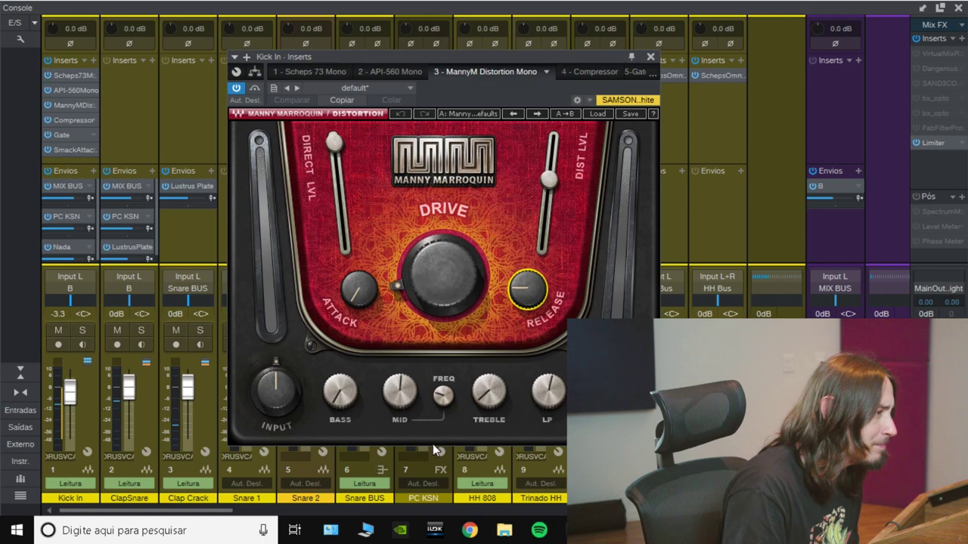
Review the distortion's bass, mid, frequency and LP controls, and set its treble to -44.6.
{"action": "left_click", "coordinate": [338, 393]}
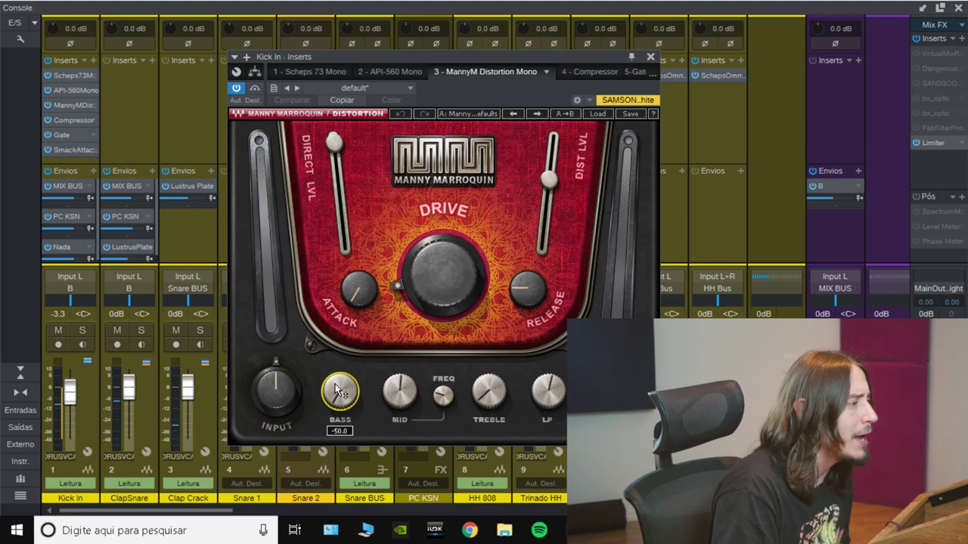
{"action": "left_click", "coordinate": [399, 389]}
{"action": "left_click", "coordinate": [443, 395]}
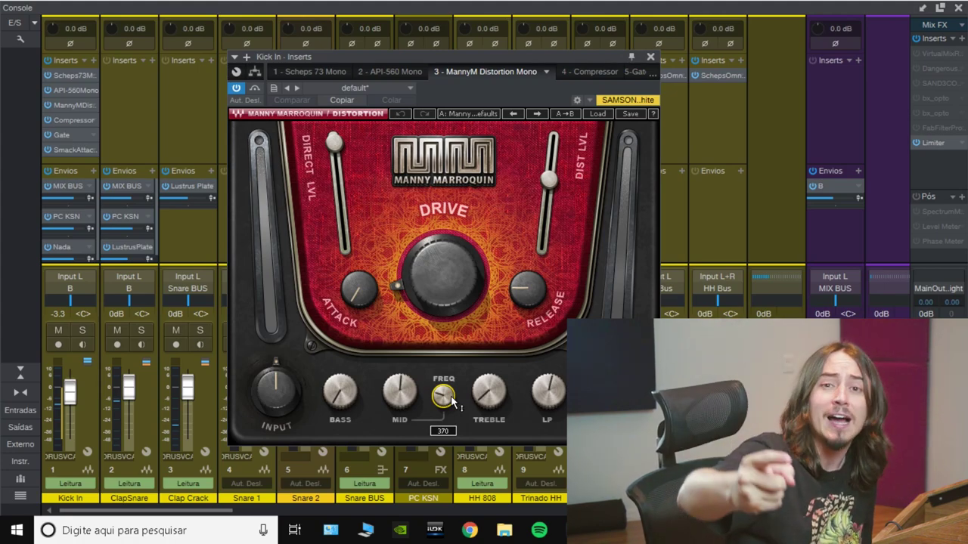
{"action": "left_click", "coordinate": [400, 390]}
{"action": "left_click_drag", "start_coordinate": [488, 392], "coordinate": [488, 400]}
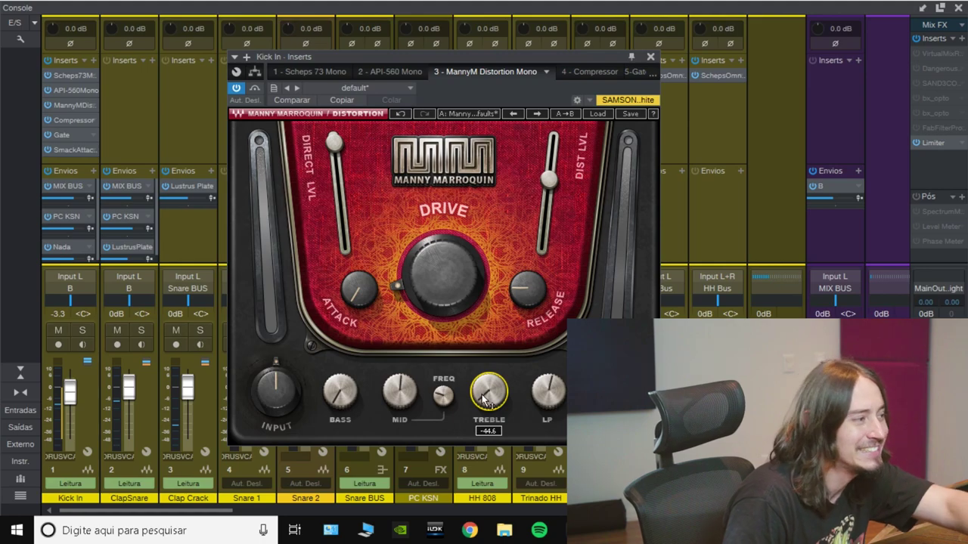
{"action": "left_click", "coordinate": [551, 404]}
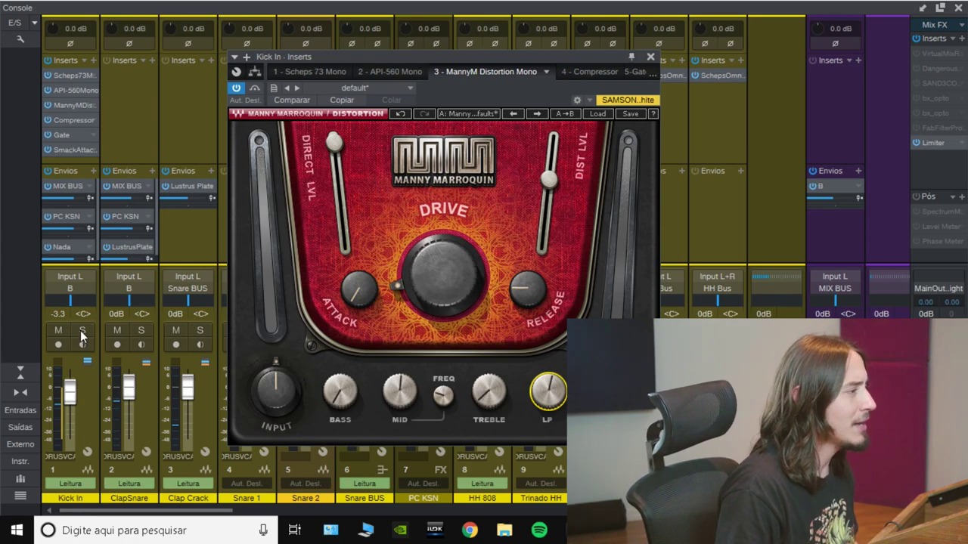
Solo Kick In, ClapSnare and Clap Crack, and compare playback with MannyM Distortion off and on, leaving the distortion bypassed.
{"action": "left_click_drag", "start_coordinate": [81, 330], "coordinate": [200, 331]}
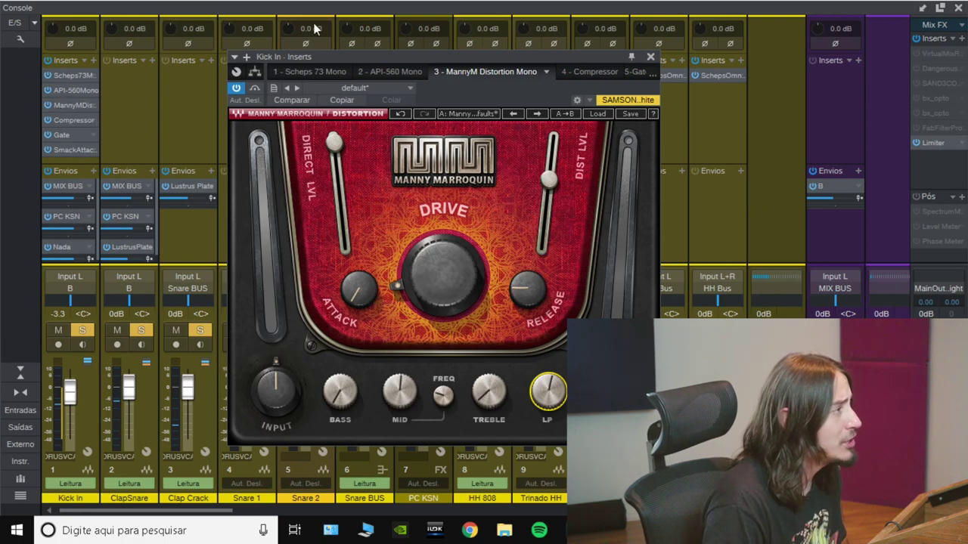
{"action": "left_click", "coordinate": [235, 86]}
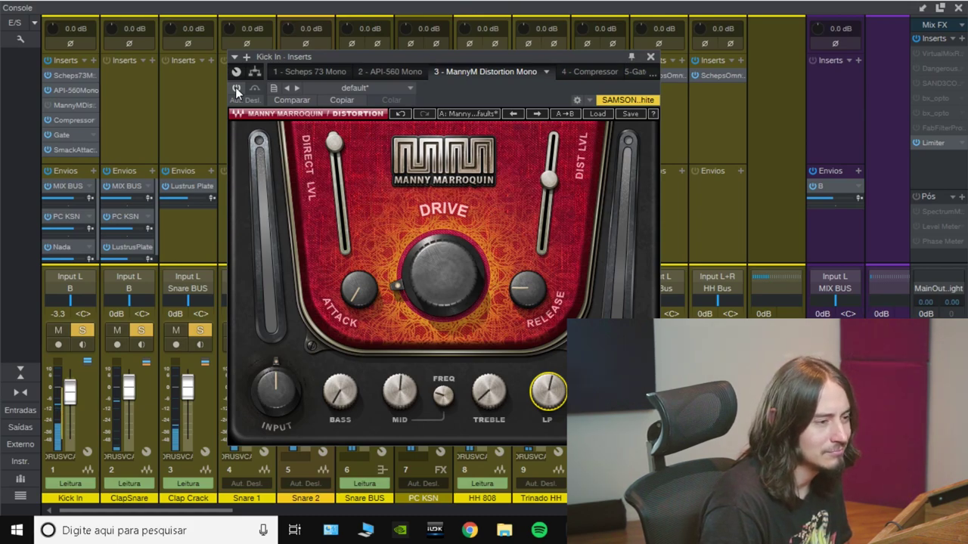
{"action": "left_click", "coordinate": [237, 89]}
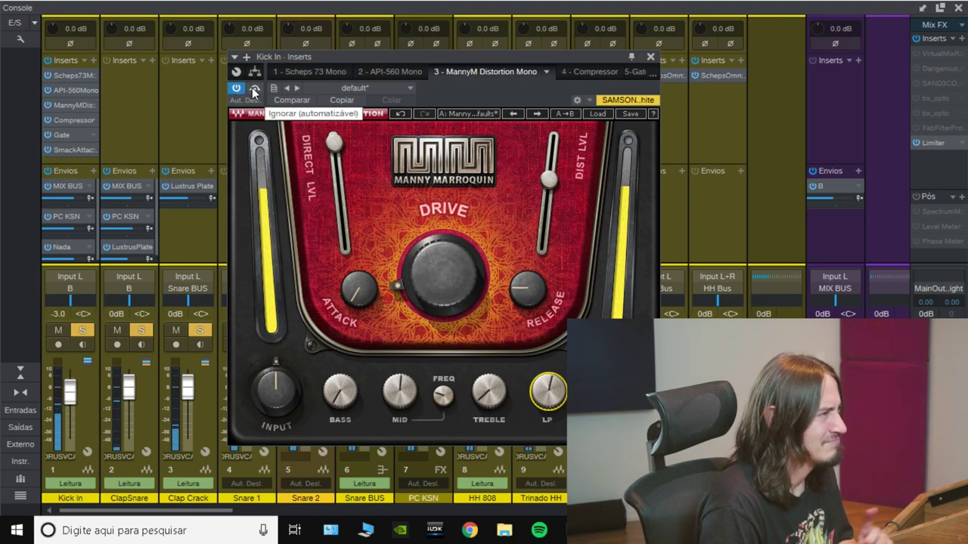
{"action": "left_click", "coordinate": [255, 89]}
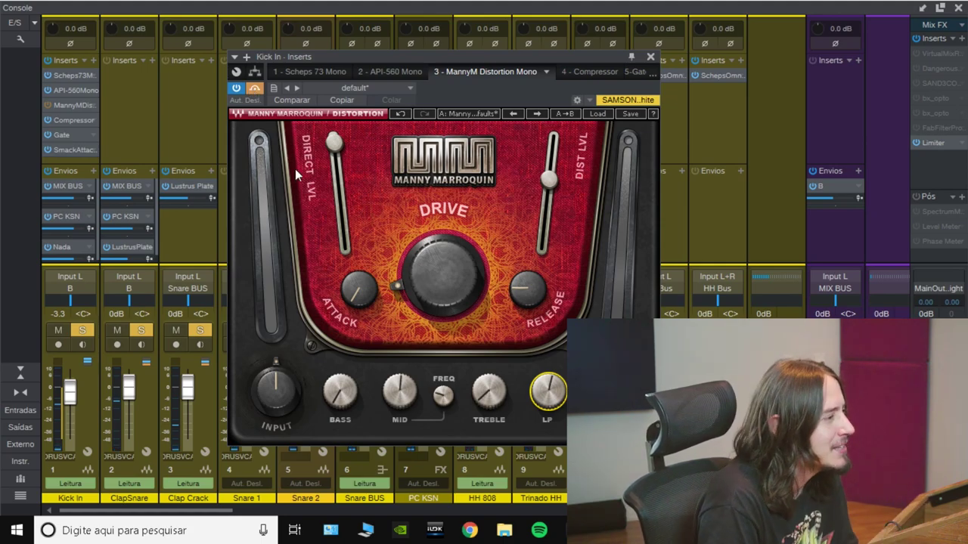
{"action": "left_click", "coordinate": [358, 293]}
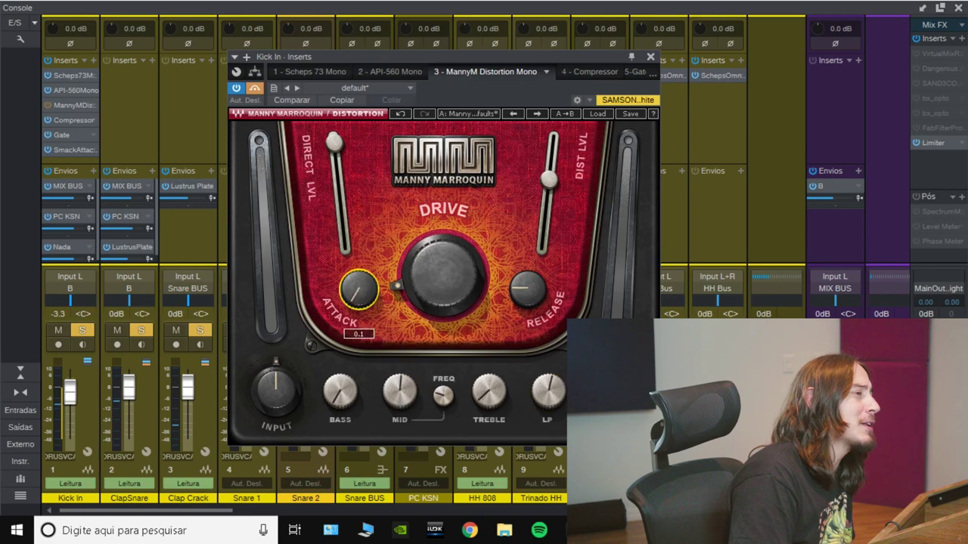
{"action": "left_click", "coordinate": [527, 289]}
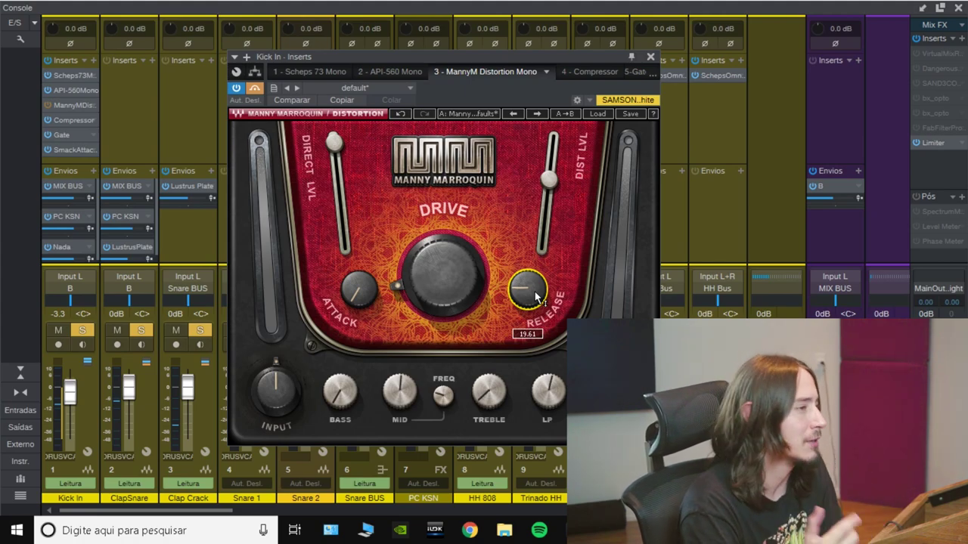
Extend the solos to the remaining drum channels and the bass, and examine the Gate on the Kick In channel.
{"action": "left_click", "coordinate": [815, 232]}
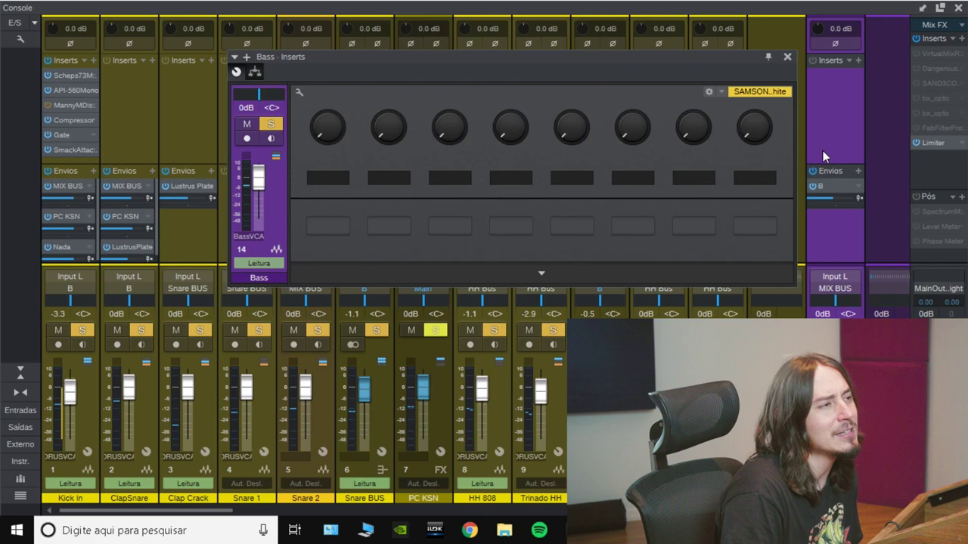
{"action": "left_click", "coordinate": [787, 57]}
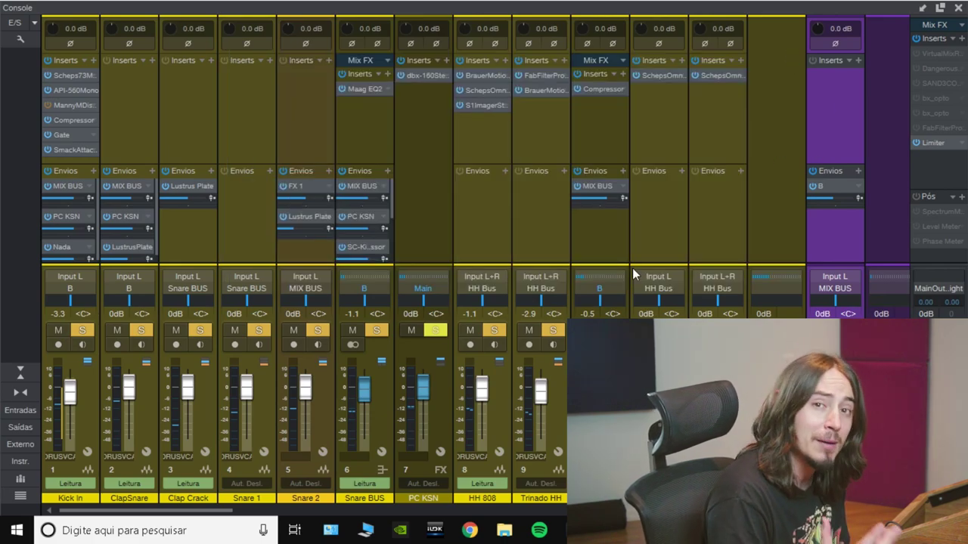
{"action": "left_click", "coordinate": [79, 135]}
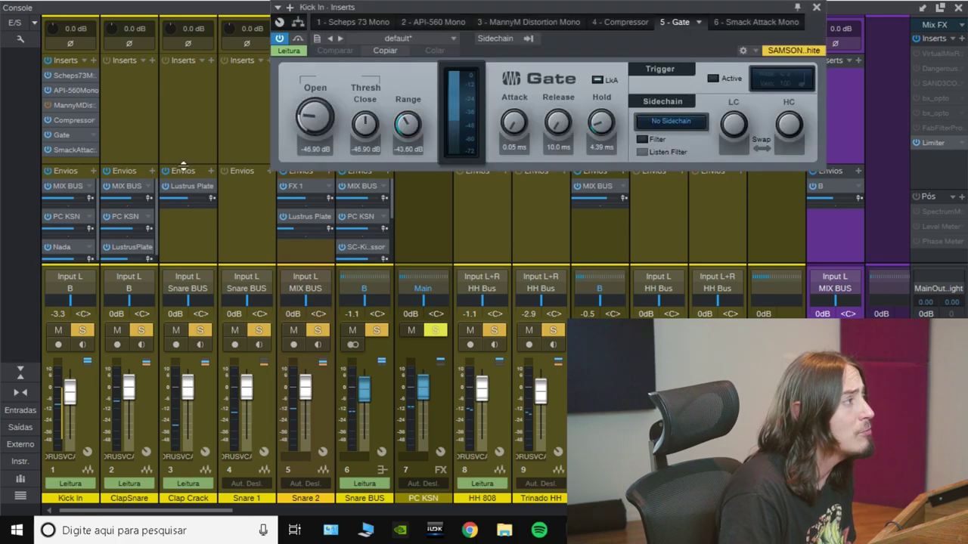
{"action": "left_click", "coordinate": [765, 28]}
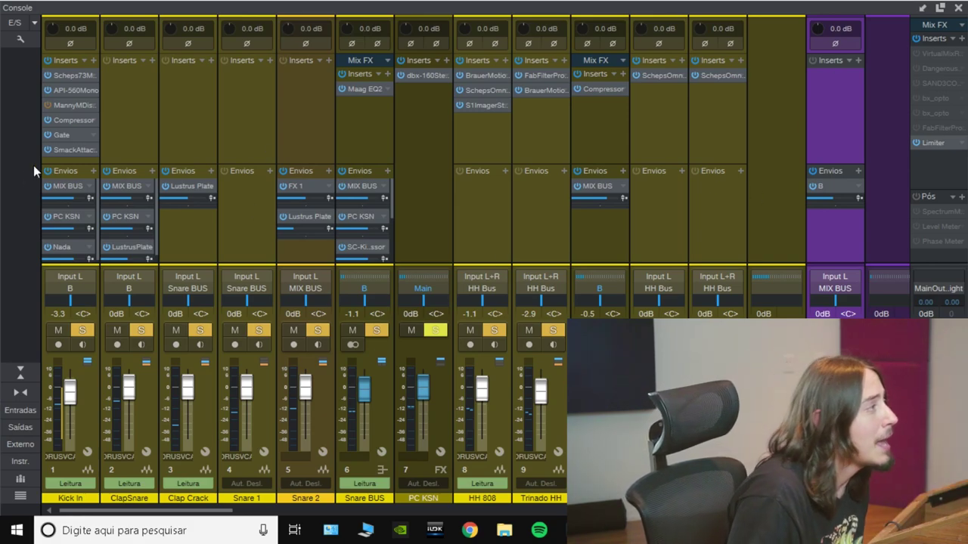
Compare the Kick In channel during playback with Smack Attack Mono active and bypassed, then leave it bypassed and close it.
{"action": "left_click", "coordinate": [73, 150]}
{"action": "left_click_drag", "start_coordinate": [494, 36], "coordinate": [489, 40]}
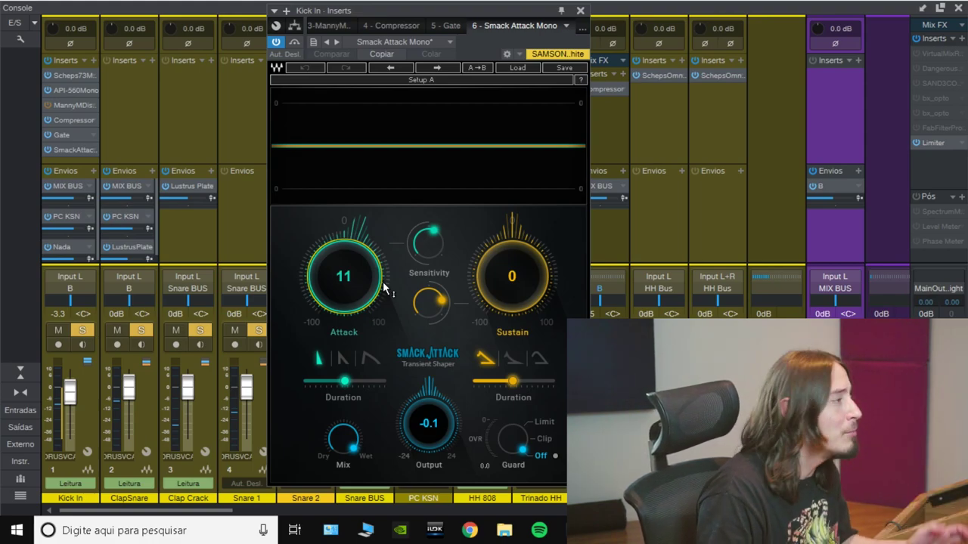
{"action": "left_click", "coordinate": [295, 41]}
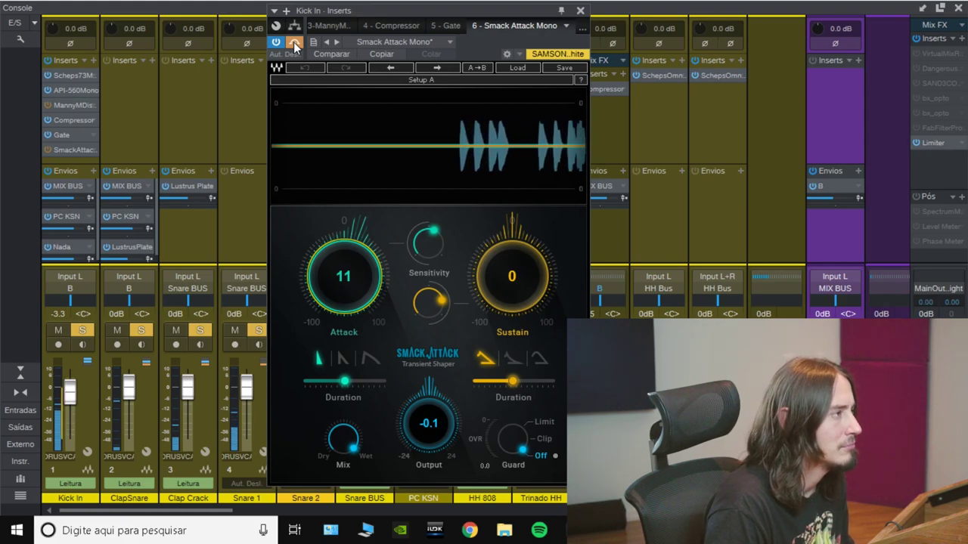
{"action": "left_click", "coordinate": [294, 43]}
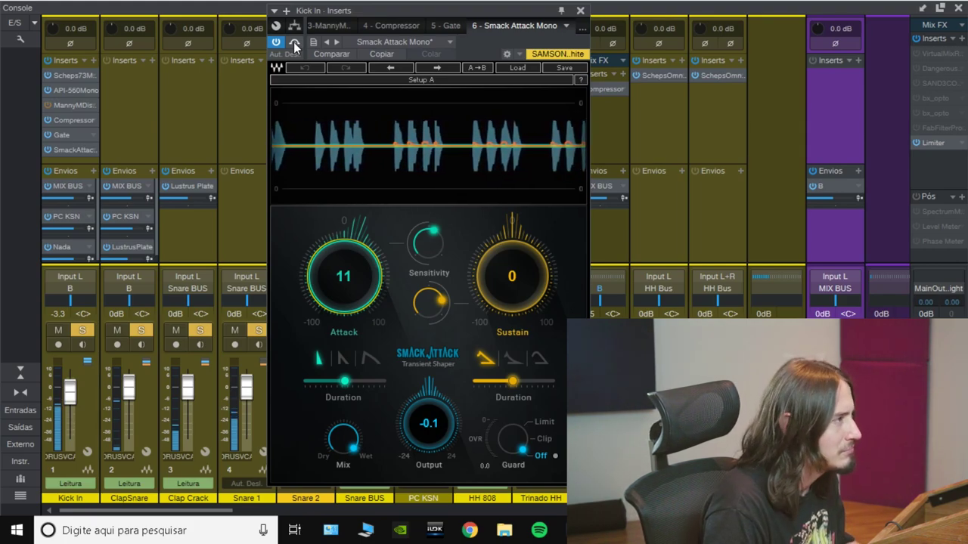
{"action": "left_click", "coordinate": [294, 44]}
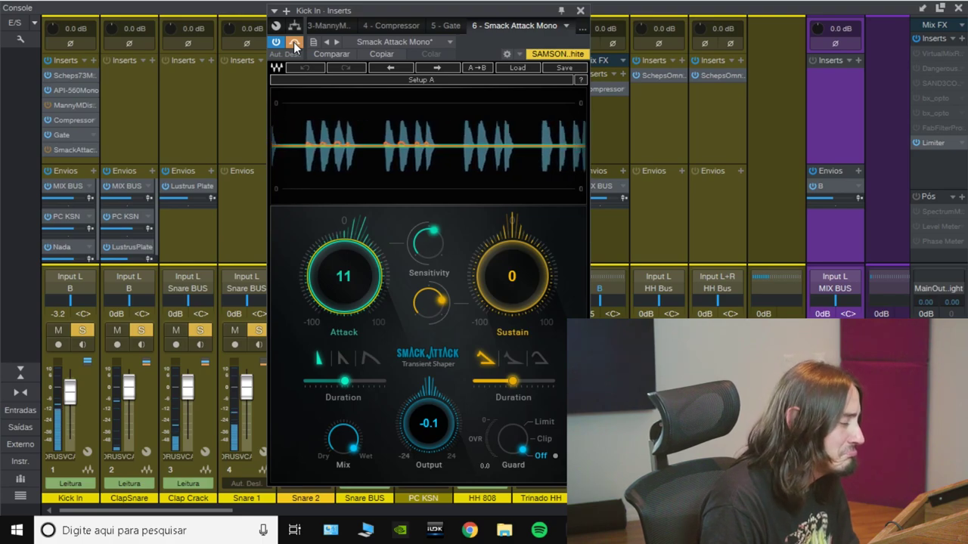
{"action": "left_click", "coordinate": [295, 44]}
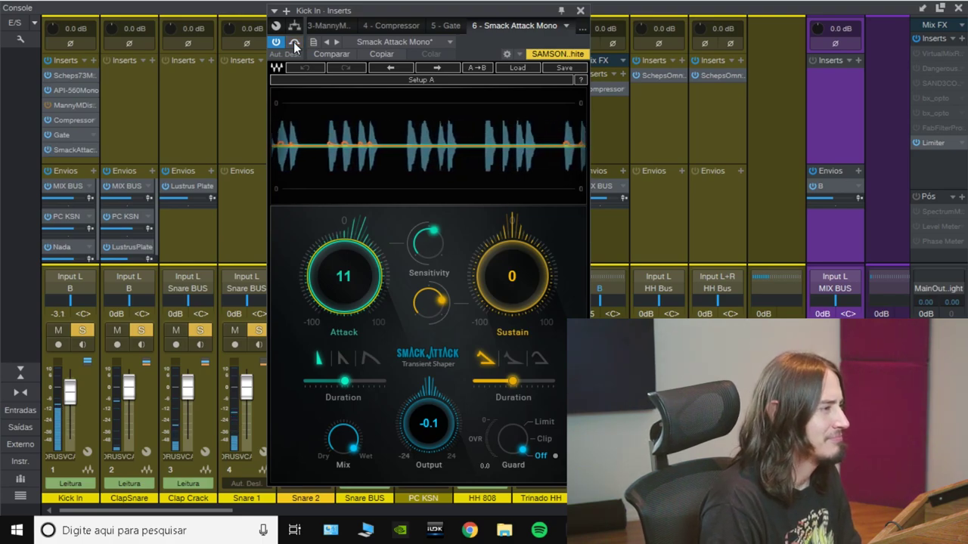
{"action": "left_click", "coordinate": [295, 44]}
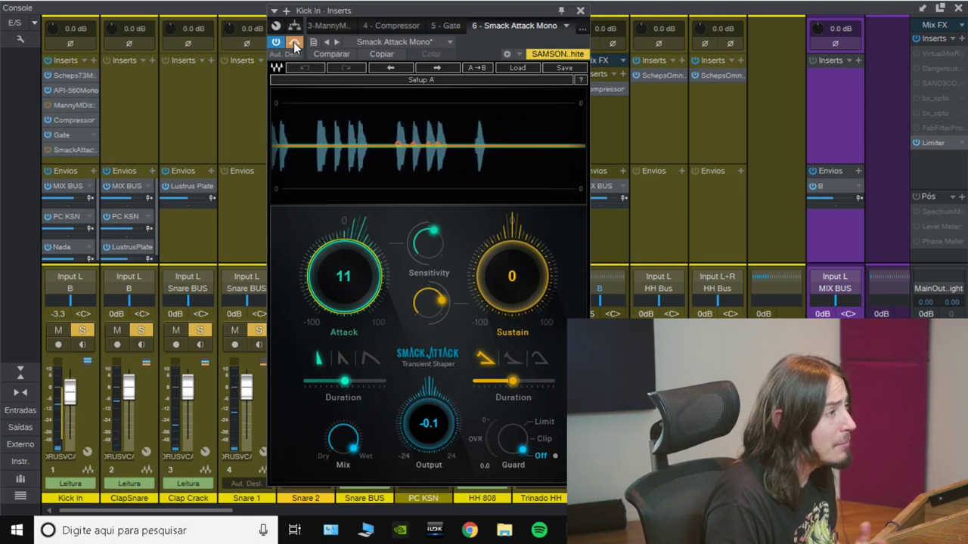
{"action": "left_click", "coordinate": [581, 11]}
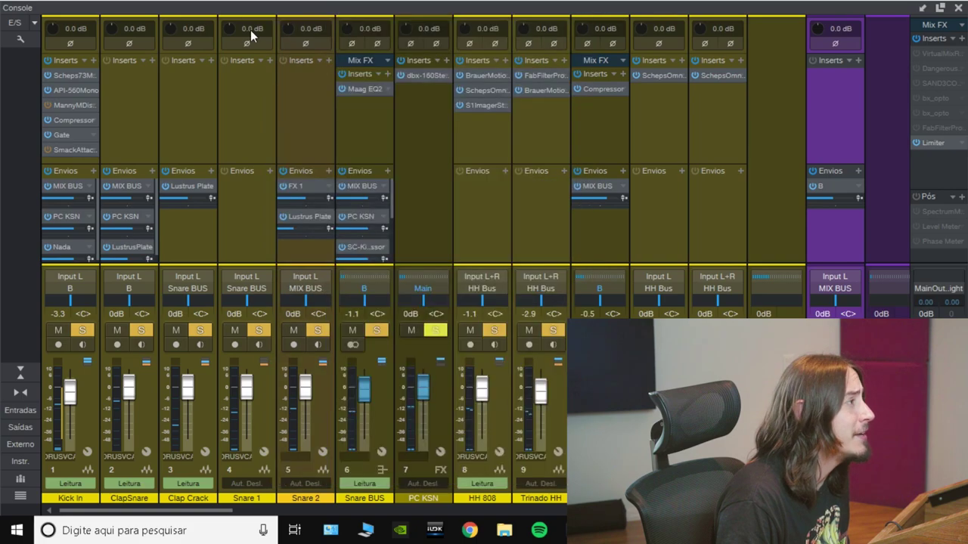
{"action": "left_click", "coordinate": [59, 160]}
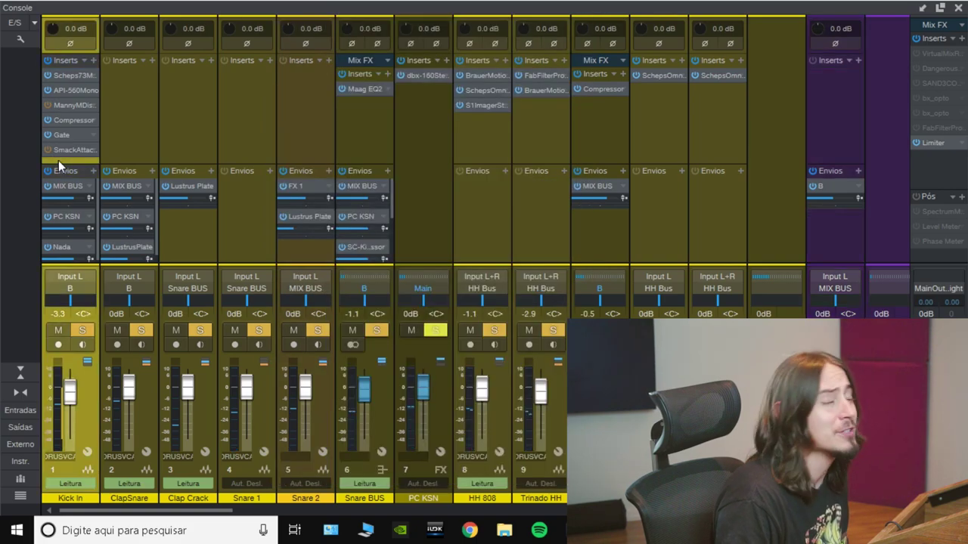